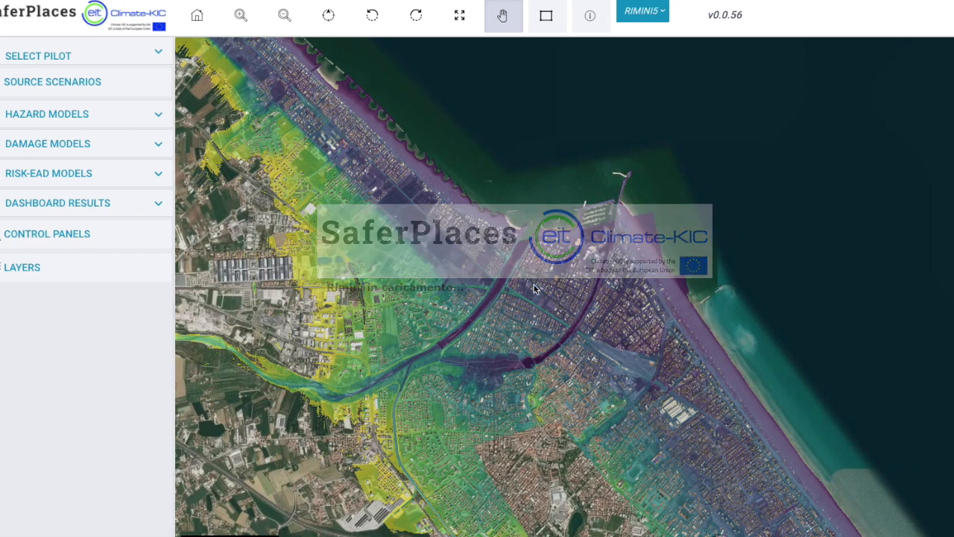
Examine the Rimini pilot map at several scales, including a close view of the river channels near the coast.
{"action": "left_click", "coordinate": [661, 12]}
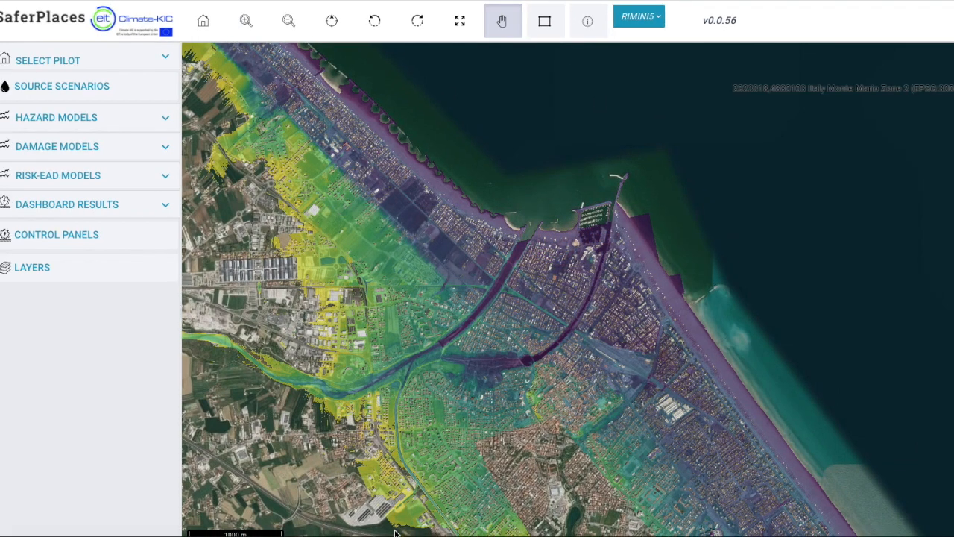
{"action": "left_click", "coordinate": [246, 22]}
{"action": "left_click", "coordinate": [287, 23]}
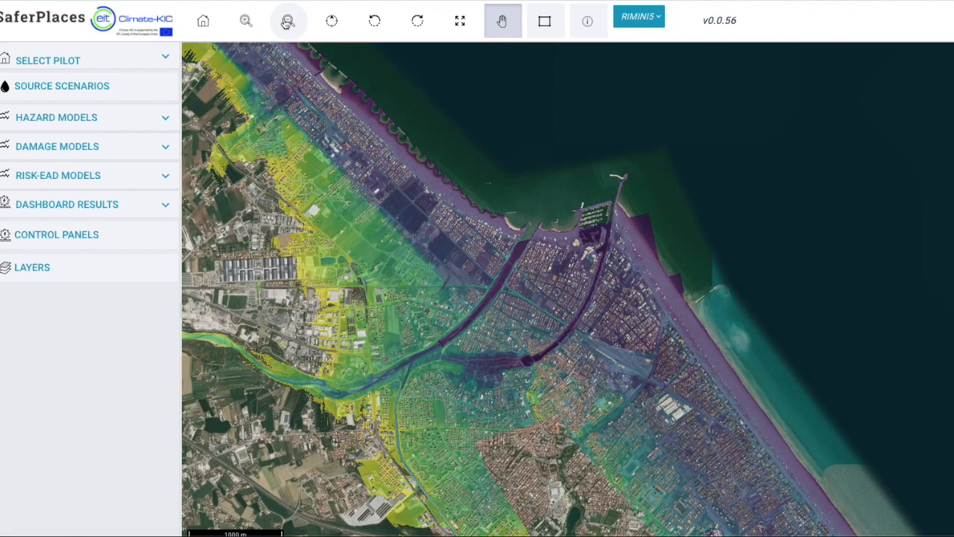
{"action": "left_click", "coordinate": [287, 22]}
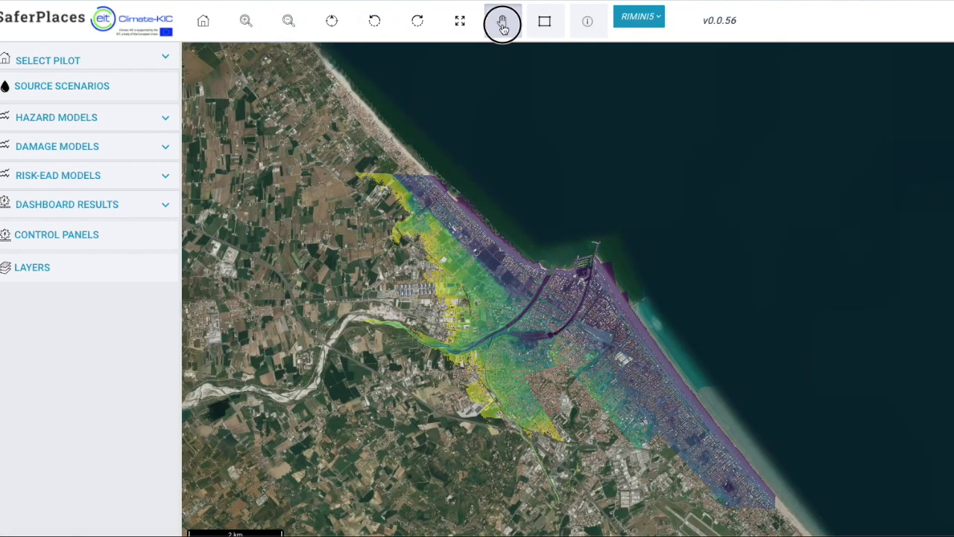
{"action": "left_click_drag", "start_coordinate": [521, 262], "coordinate": [510, 290]}
{"action": "left_click", "coordinate": [544, 21]}
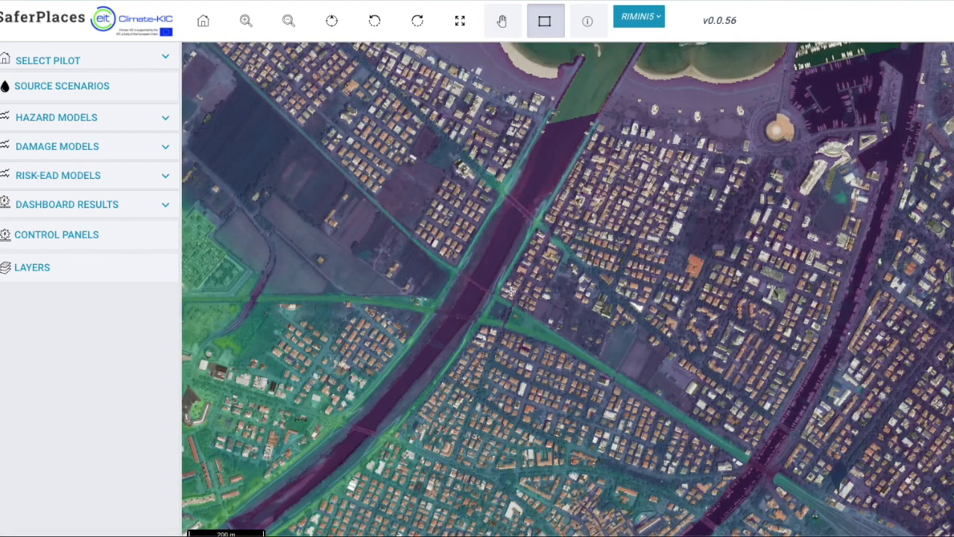
{"action": "left_click", "coordinate": [288, 22]}
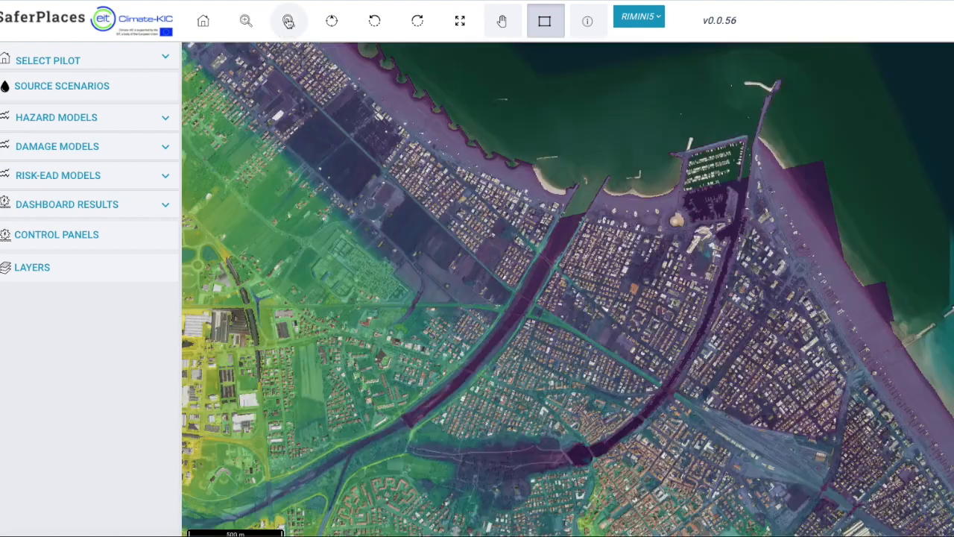
{"action": "left_click", "coordinate": [289, 22]}
Open the layer list and try Google Satellite and OSM Standard as map backgrounds.
{"action": "left_click", "coordinate": [42, 268]}
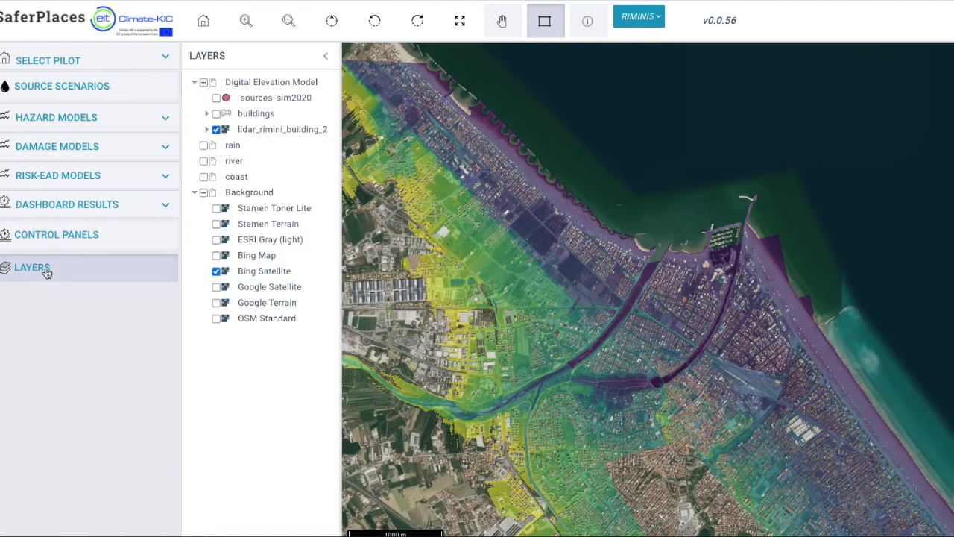
{"action": "left_click", "coordinate": [216, 287]}
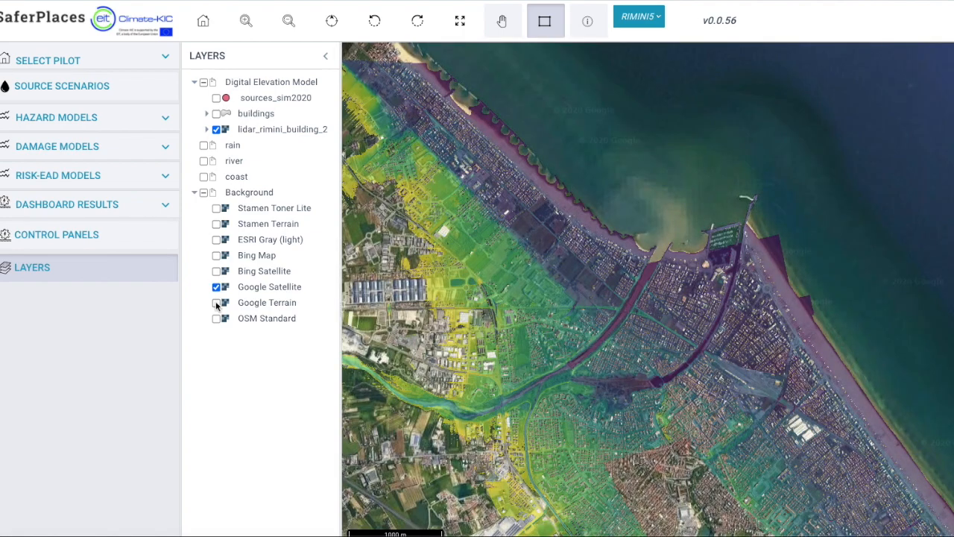
{"action": "left_click", "coordinate": [216, 318]}
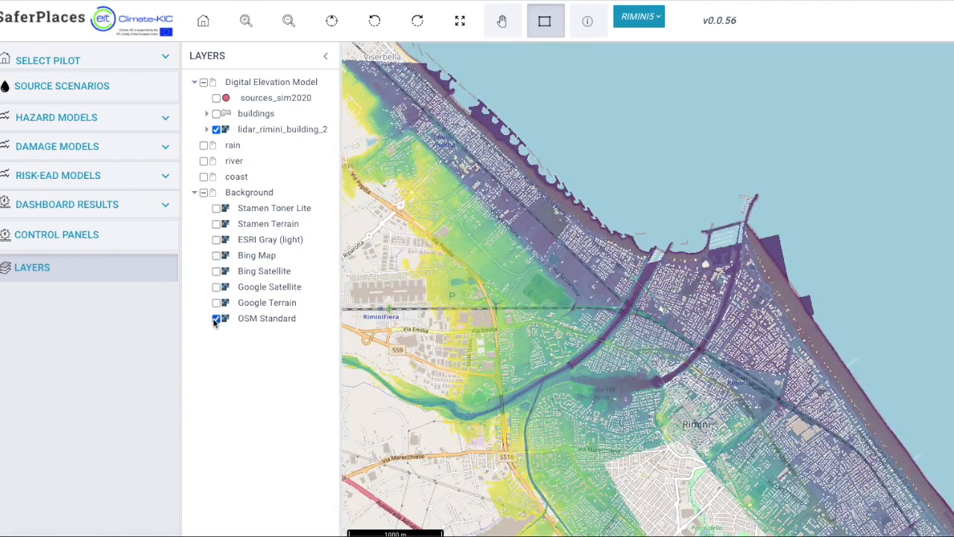
Hide the lidar_rimini_building_2 layer and set the background to Bing Satellite after trying Bing Map.
{"action": "left_click", "coordinate": [217, 128]}
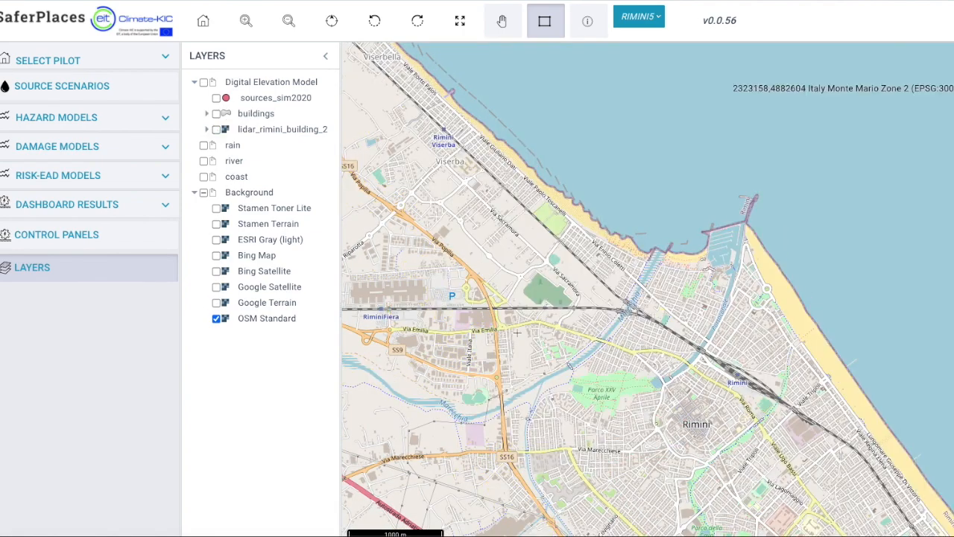
{"action": "left_click", "coordinate": [502, 20]}
{"action": "left_click_drag", "start_coordinate": [558, 372], "coordinate": [532, 212]}
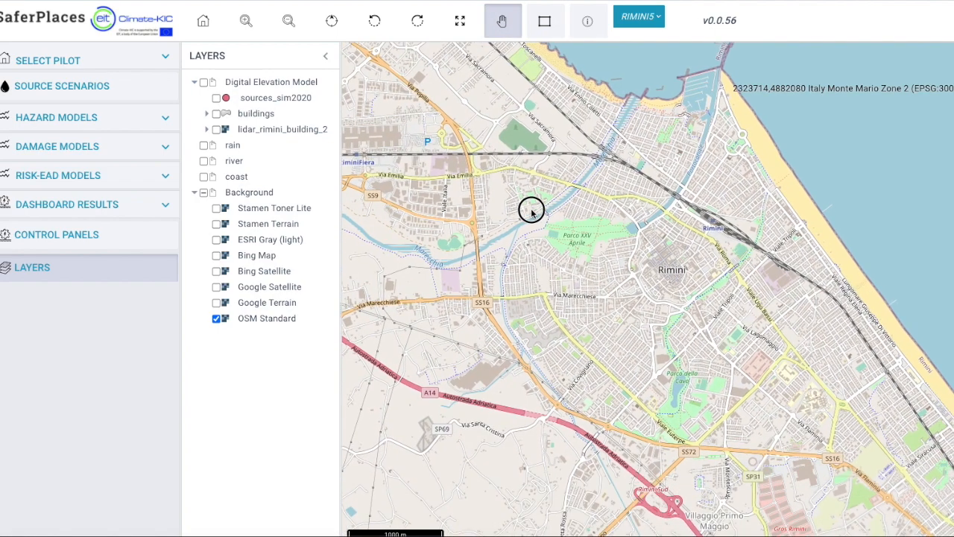
{"action": "left_click", "coordinate": [216, 255]}
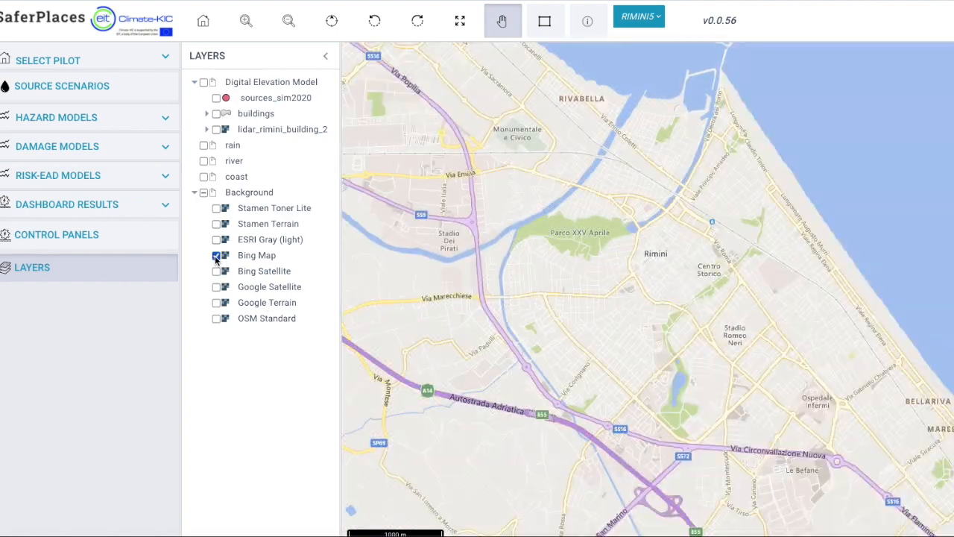
{"action": "left_click", "coordinate": [216, 271]}
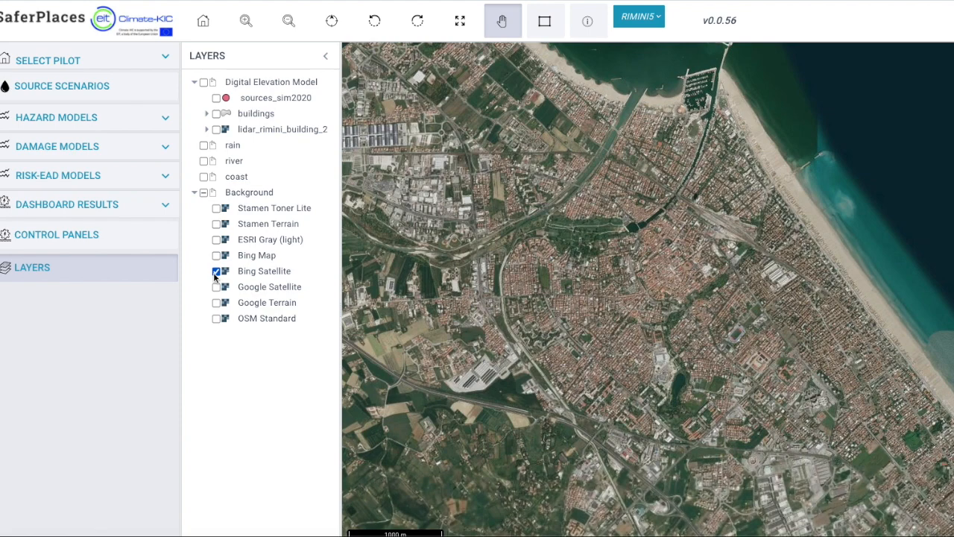
{"action": "left_click_drag", "start_coordinate": [750, 214], "coordinate": [712, 250]}
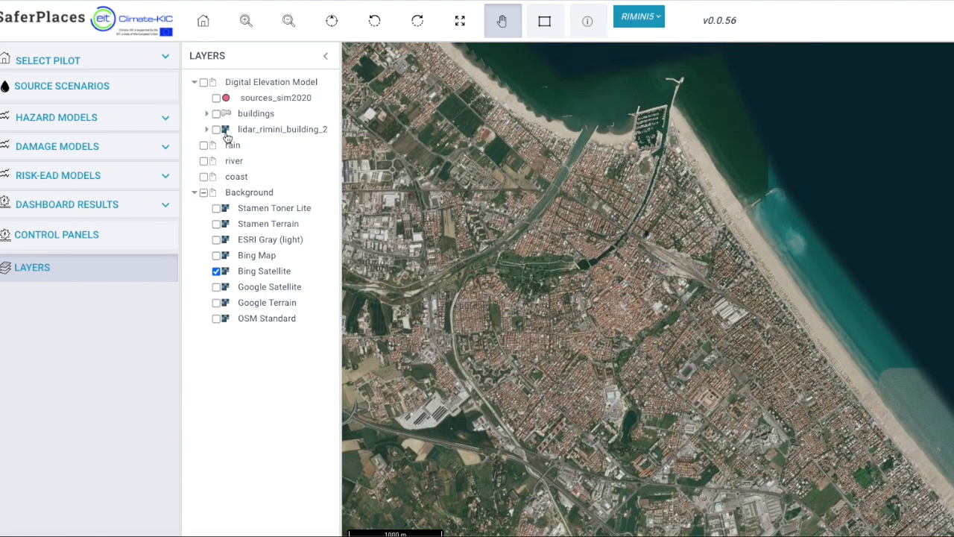
Display the buildings layer over the city centre and turn on the rain layer group.
{"action": "left_click", "coordinate": [217, 130]}
{"action": "left_click", "coordinate": [216, 129]}
{"action": "left_click", "coordinate": [217, 113]}
{"action": "left_click", "coordinate": [245, 22]}
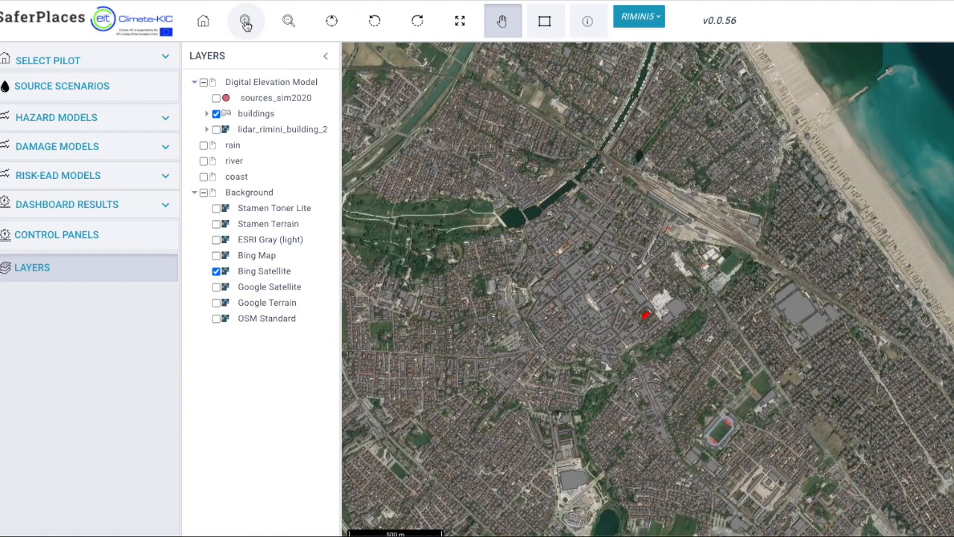
{"action": "left_click", "coordinate": [245, 21]}
{"action": "left_click", "coordinate": [245, 22]}
{"action": "left_click", "coordinate": [204, 145]}
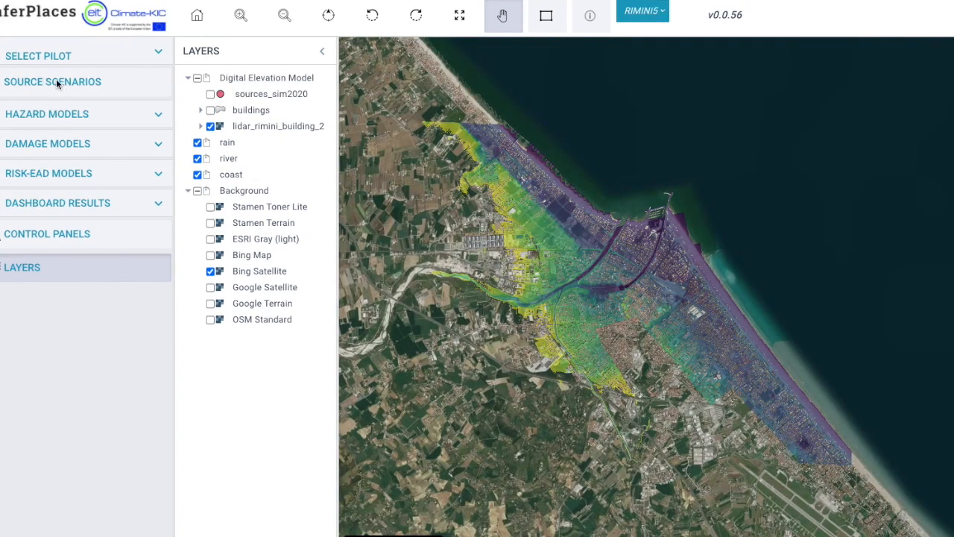
Open the source scenarios and review the Historical, RCP4.5_2050 and RCP4.5_2100 options and the RAIN1, RIVER1 and COAST1 tags.
{"action": "left_click", "coordinate": [53, 83]}
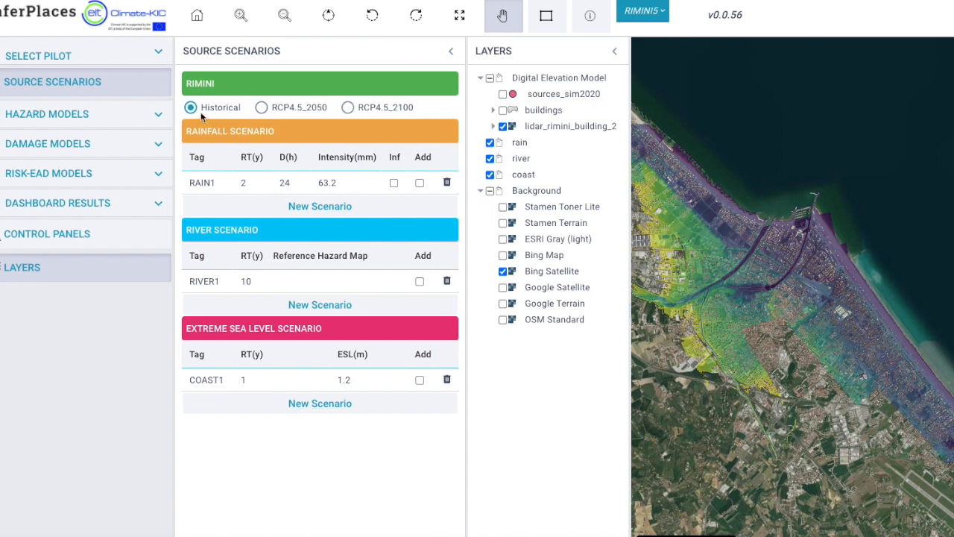
{"action": "left_click", "coordinate": [261, 107]}
{"action": "left_click", "coordinate": [347, 107]}
{"action": "double_click", "coordinate": [202, 182]}
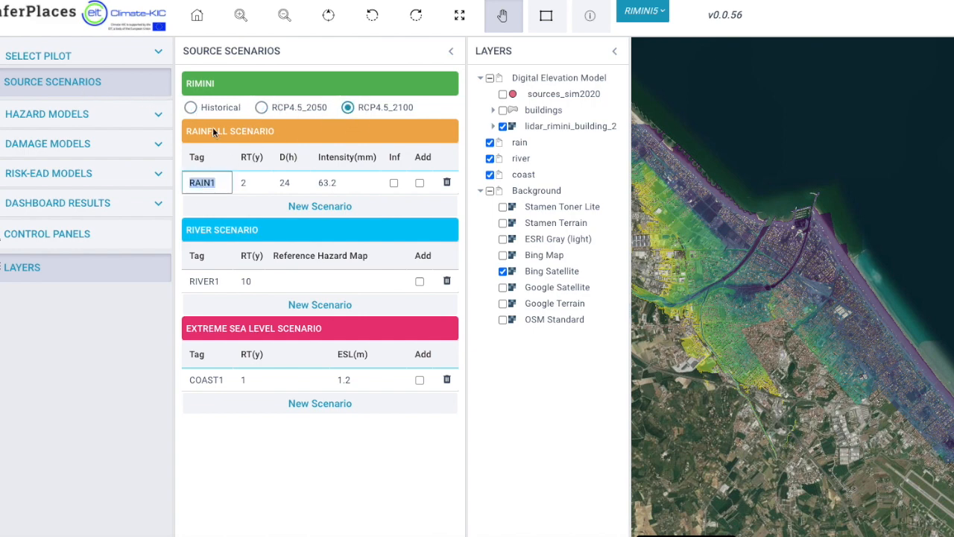
{"action": "double_click", "coordinate": [198, 284]}
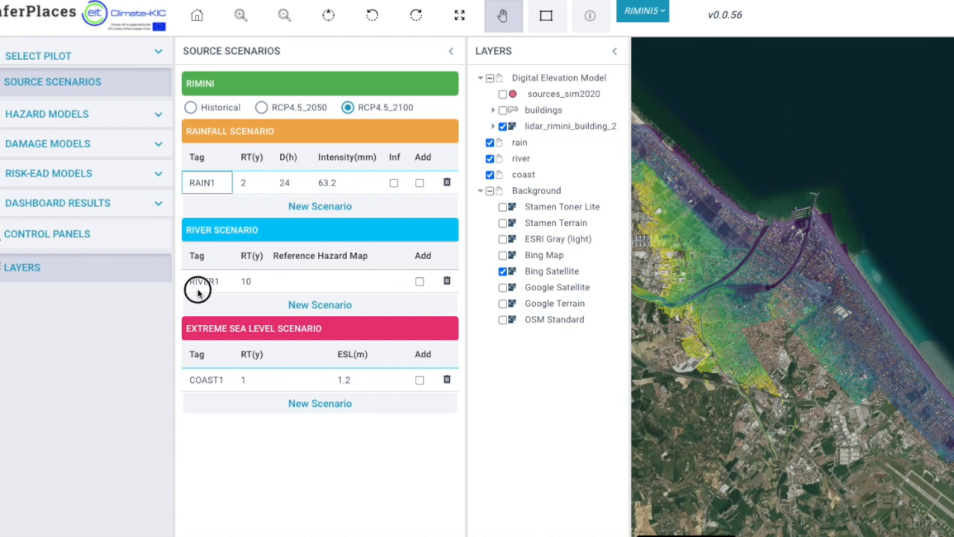
{"action": "double_click", "coordinate": [191, 379]}
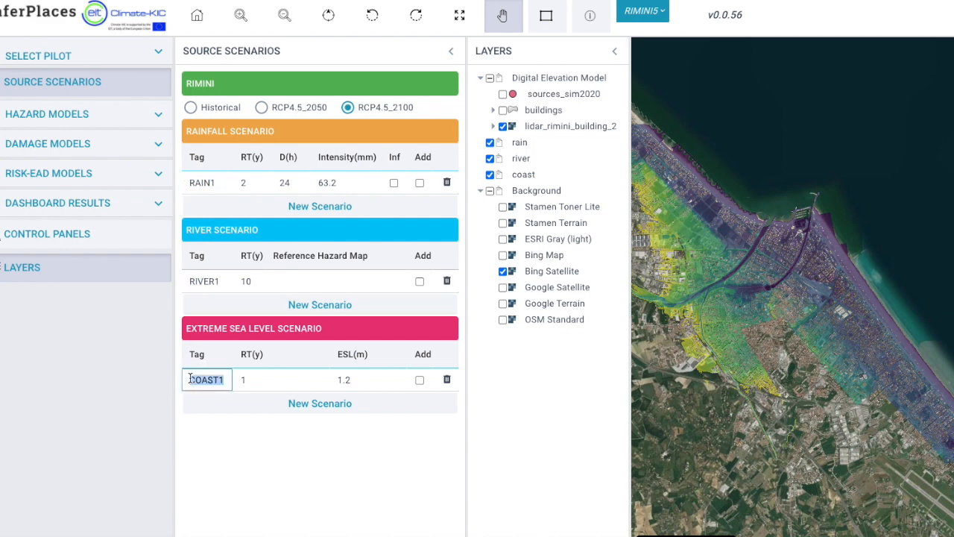
{"action": "left_click", "coordinate": [191, 109]}
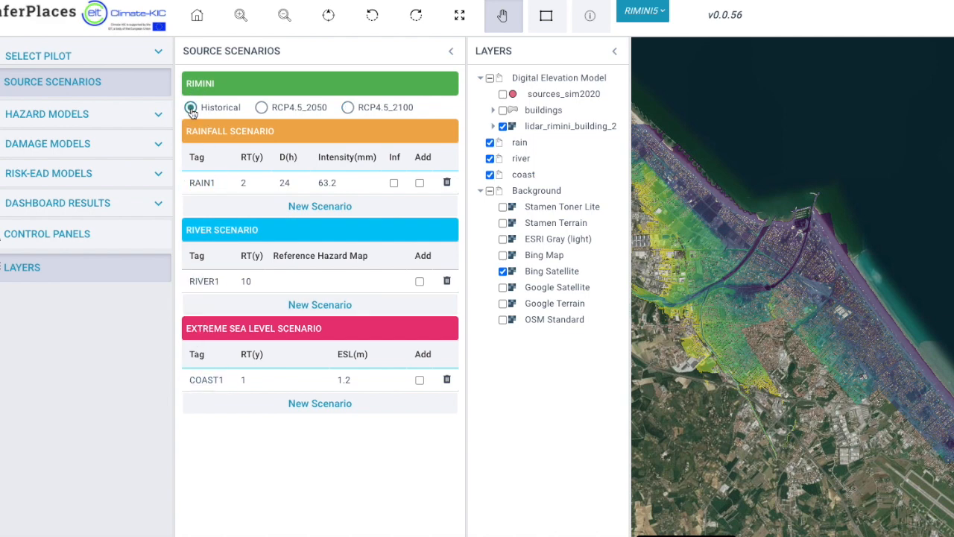
Select the RCP4.5_2100 projection and set RAIN1 to a 100-year return period with a 1-hour duration.
{"action": "left_click", "coordinate": [261, 109]}
{"action": "left_click", "coordinate": [348, 109]}
{"action": "double_click", "coordinate": [204, 184]}
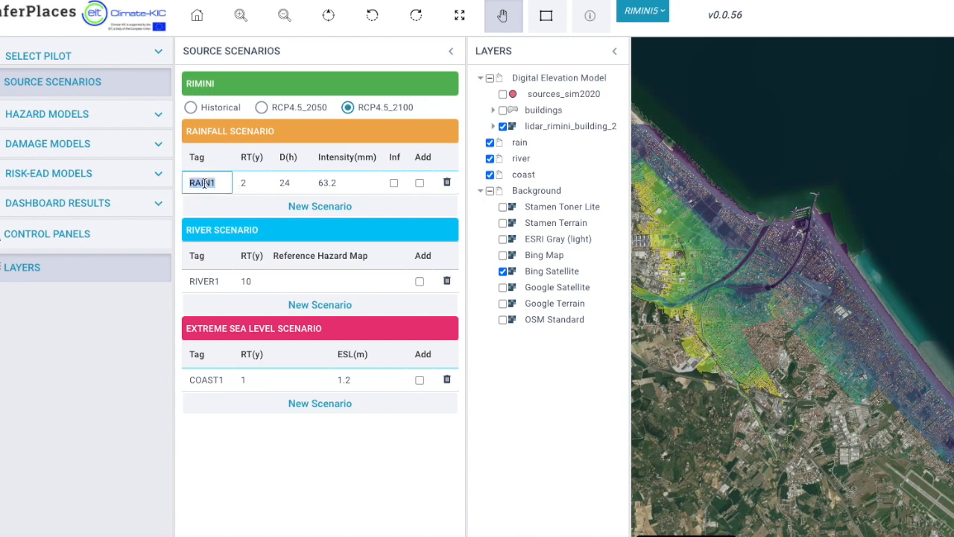
{"action": "left_click", "coordinate": [245, 186]}
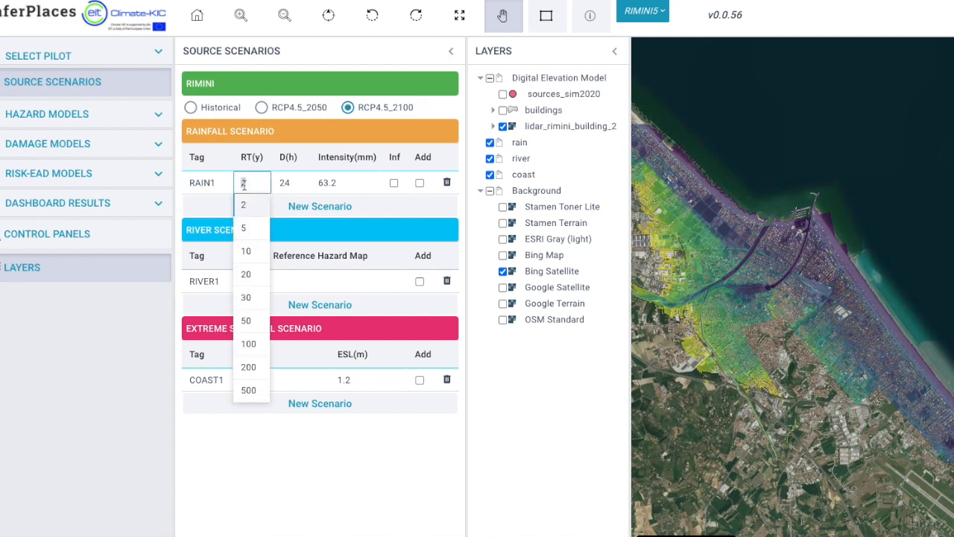
{"action": "left_click", "coordinate": [248, 346]}
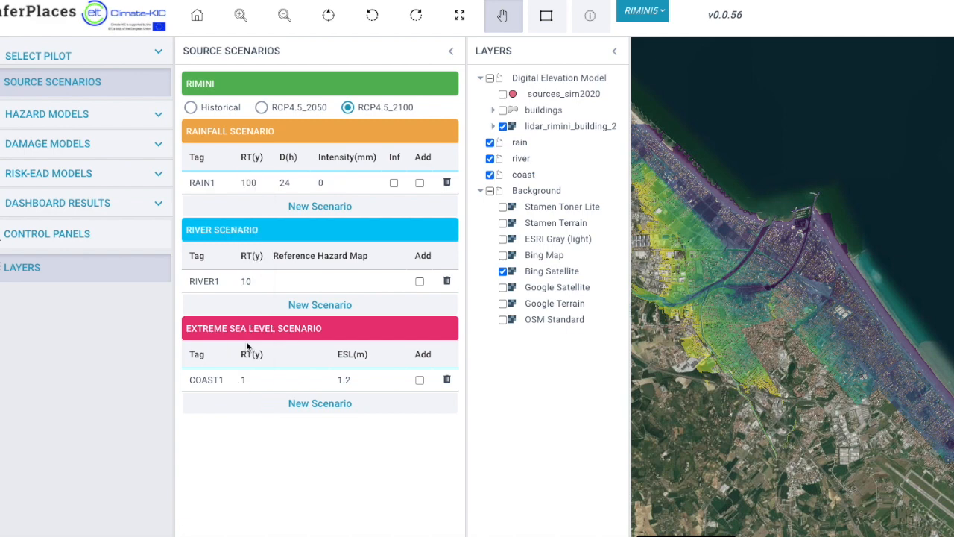
{"action": "left_click", "coordinate": [285, 184]}
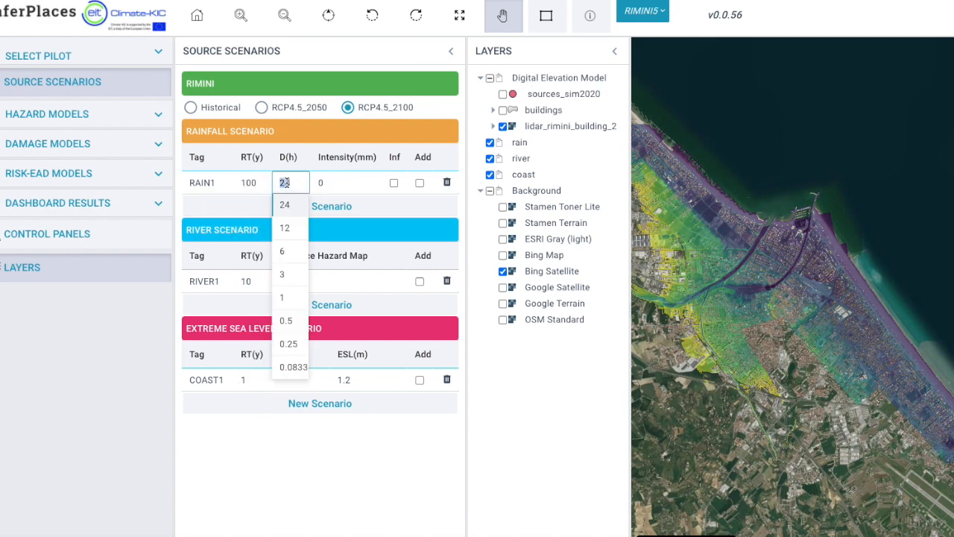
{"action": "left_click", "coordinate": [290, 298]}
{"action": "left_click", "coordinate": [289, 184]}
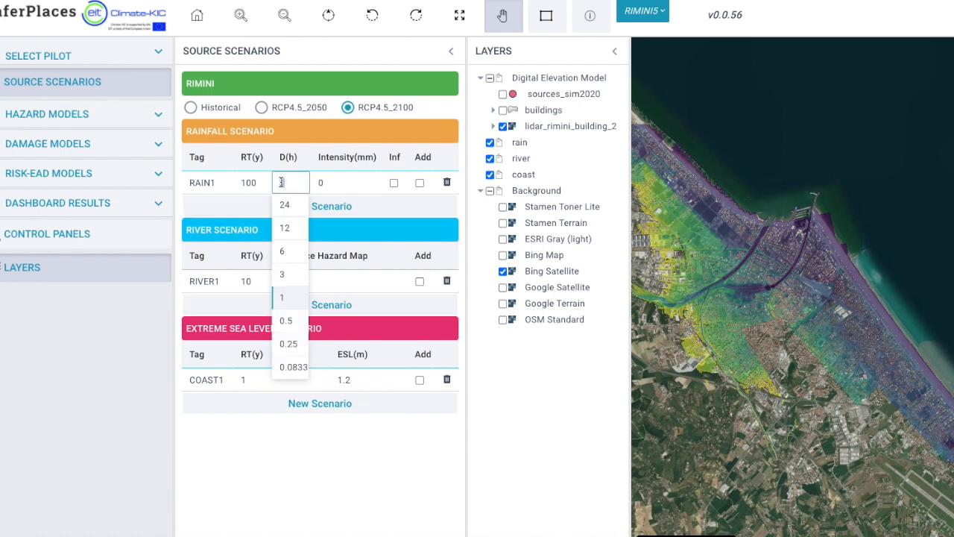
Select the Historical projection and set the RAIN1 duration to 1 hour, after trying 3 hours, and toggle its Inf option on and off.
{"action": "left_click", "coordinate": [191, 108]}
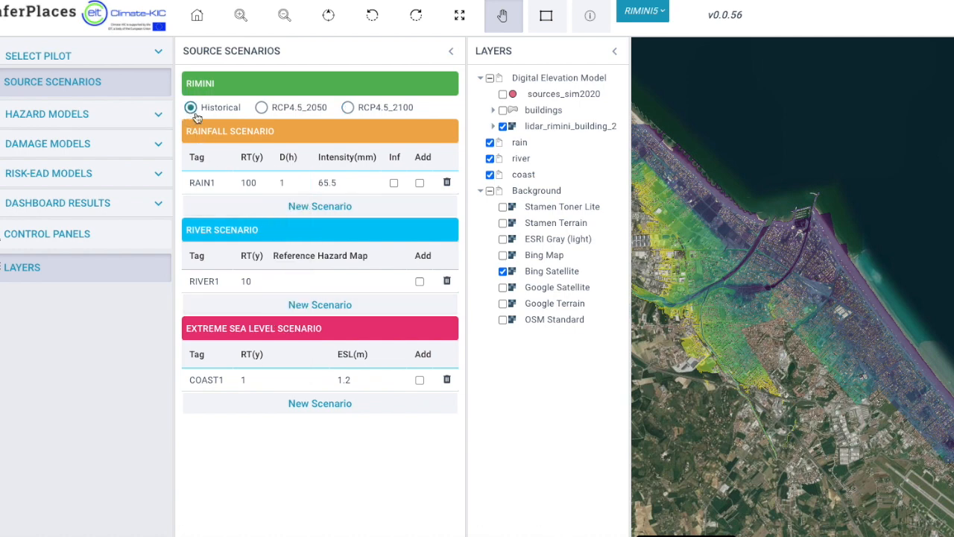
{"action": "left_click", "coordinate": [285, 186]}
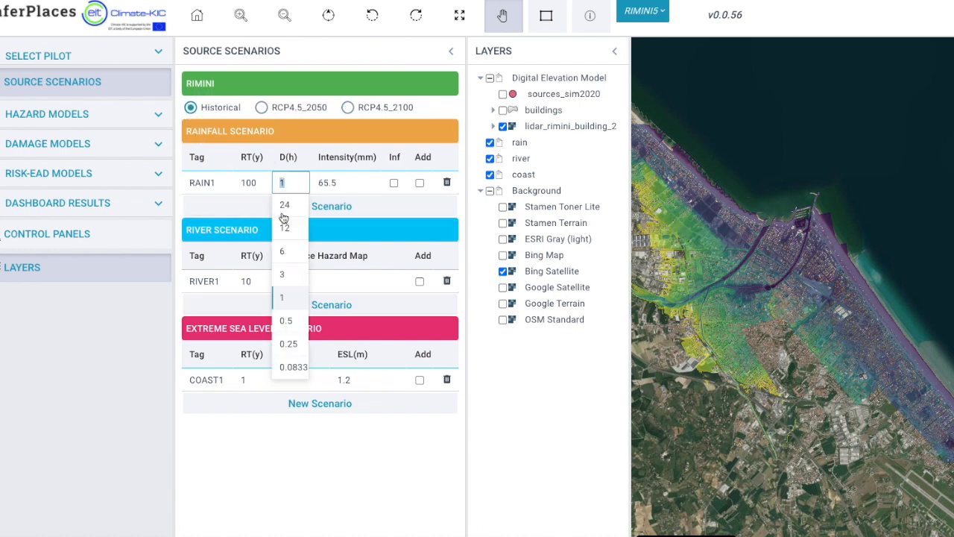
{"action": "left_click", "coordinate": [285, 276]}
{"action": "left_click", "coordinate": [283, 182]}
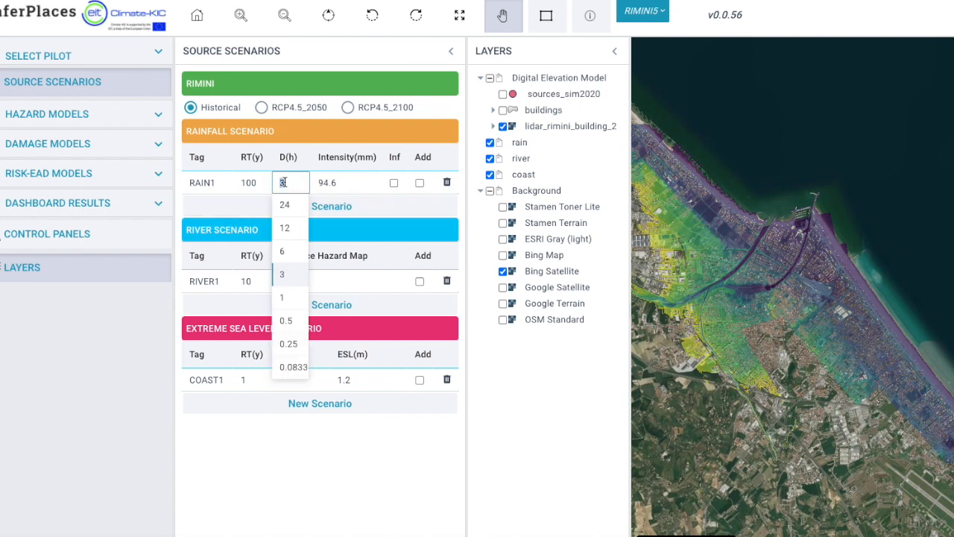
{"action": "left_click", "coordinate": [285, 300]}
{"action": "left_click", "coordinate": [395, 183]}
{"action": "left_click", "coordinate": [395, 184]}
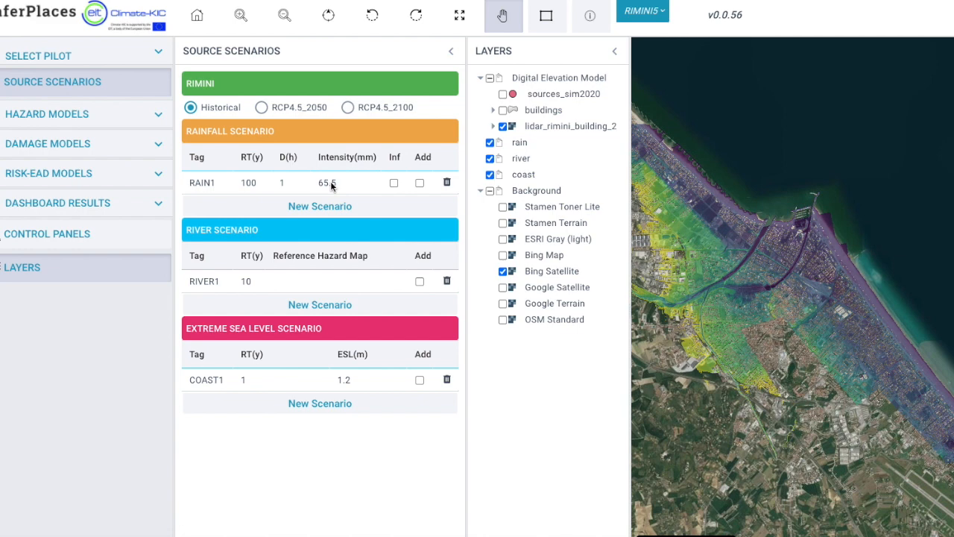
Set the return period of river scenario RIVER1 to 100 years.
{"action": "double_click", "coordinate": [217, 281]}
{"action": "left_click", "coordinate": [249, 282]}
{"action": "left_click", "coordinate": [251, 349]}
Set sea level scenario COAST1 to a 100-year return period under RCP4.5_2050, and again under RCP4.5_2100.
{"action": "left_click", "coordinate": [262, 108]}
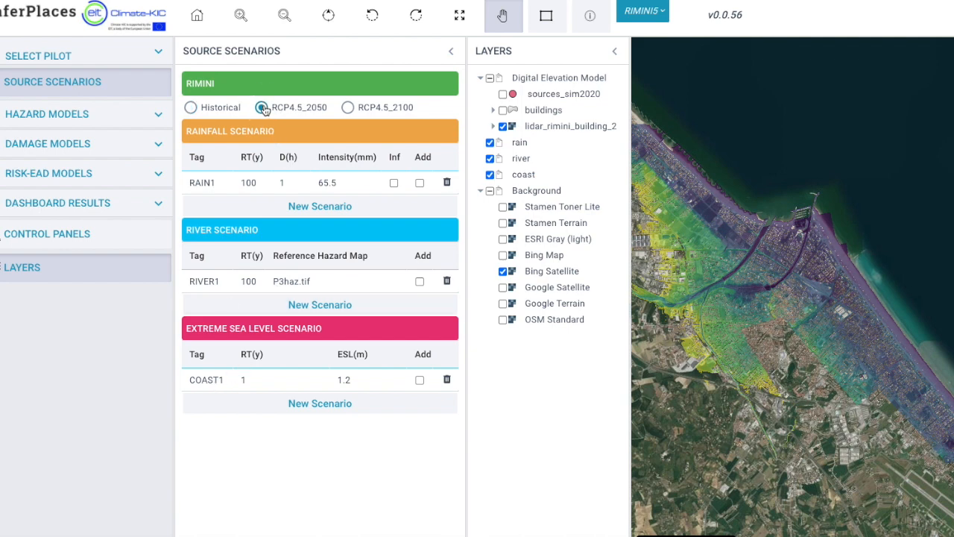
{"action": "left_click", "coordinate": [240, 380]}
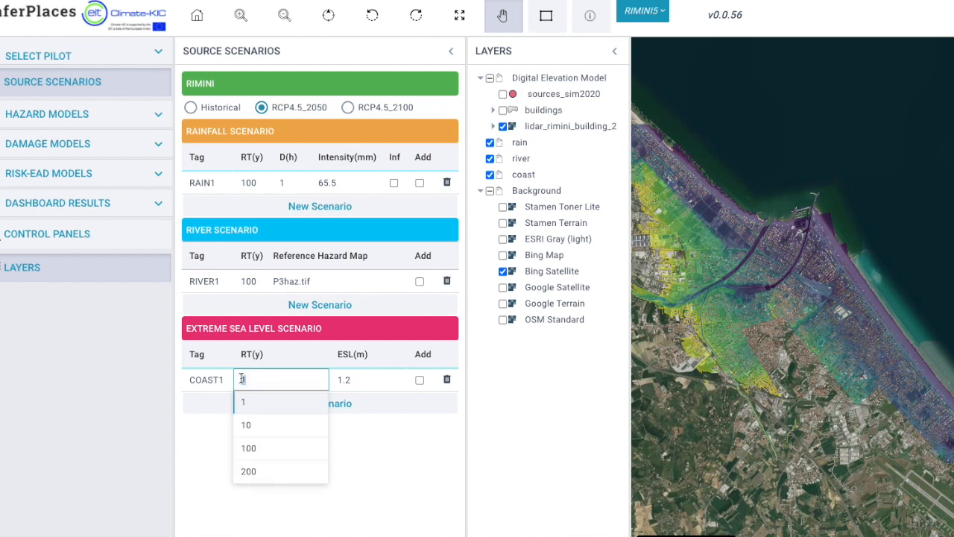
{"action": "left_click", "coordinate": [247, 451]}
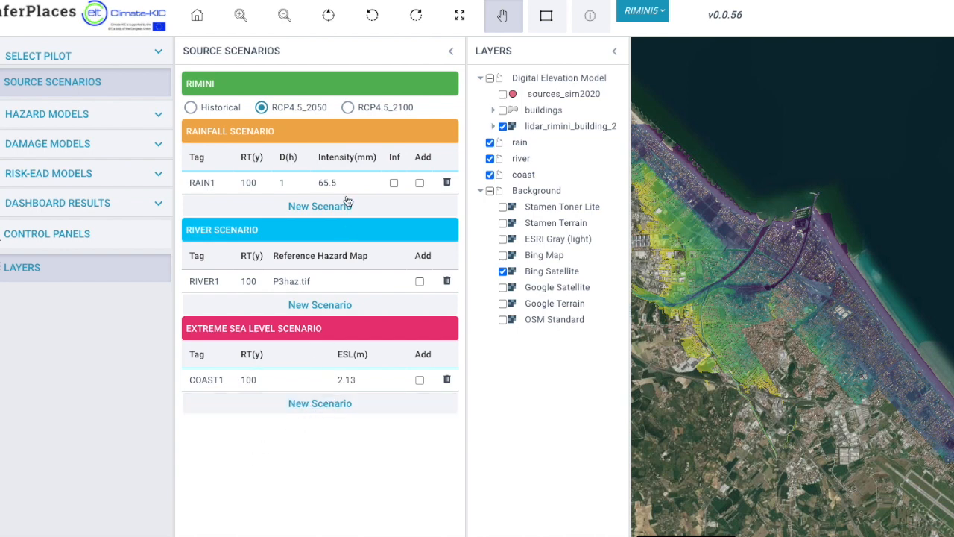
{"action": "left_click", "coordinate": [348, 109]}
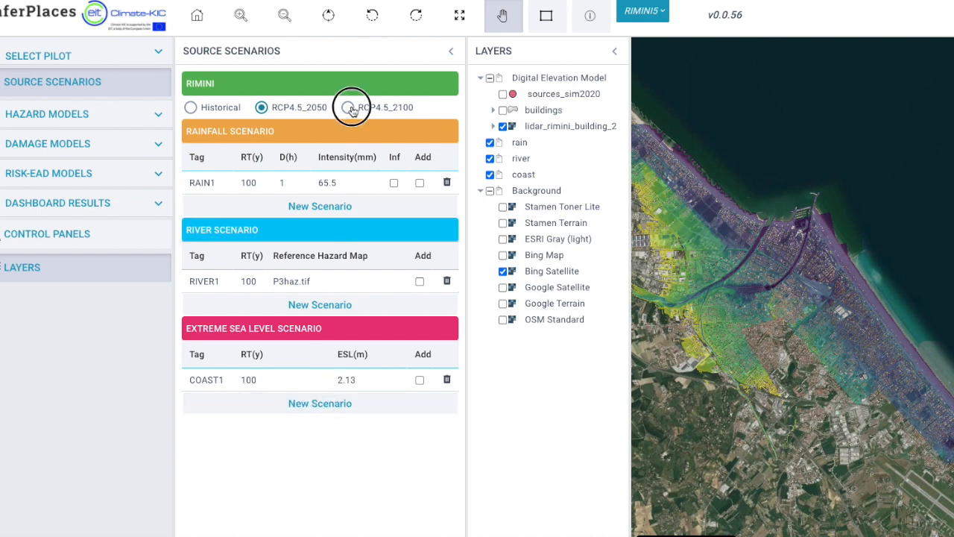
{"action": "left_click", "coordinate": [246, 380]}
{"action": "left_click", "coordinate": [248, 447]}
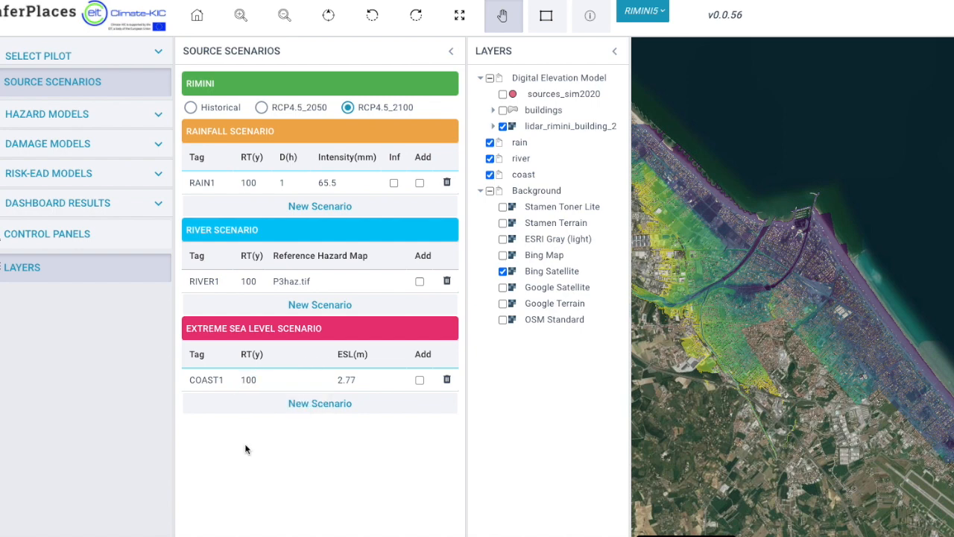
Set RAIN1 to a 3-hour duration with an intensity of 95 mm and enable its Inf option.
{"action": "left_click", "coordinate": [252, 185]}
{"action": "left_click", "coordinate": [252, 183]}
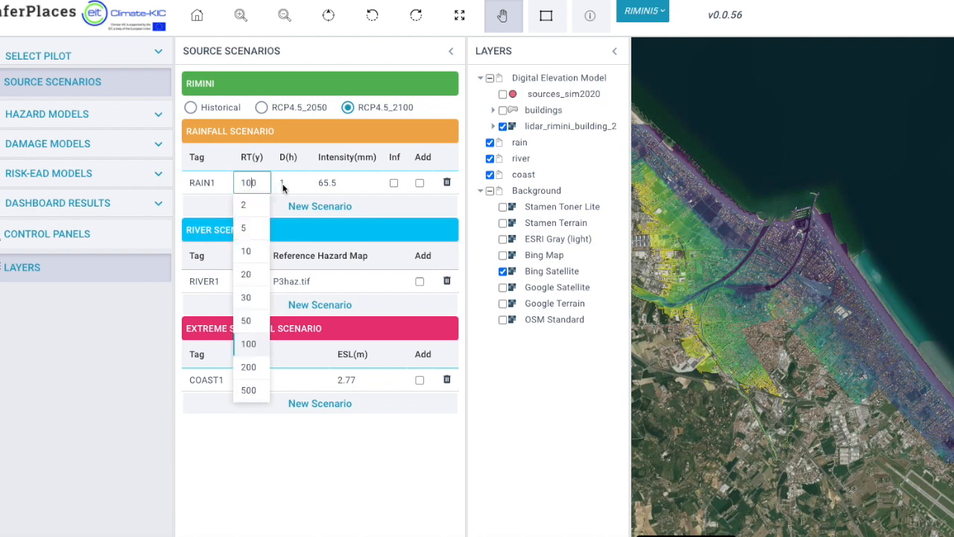
{"action": "left_click", "coordinate": [283, 187]}
{"action": "left_click", "coordinate": [283, 272]}
{"action": "left_click", "coordinate": [323, 184]}
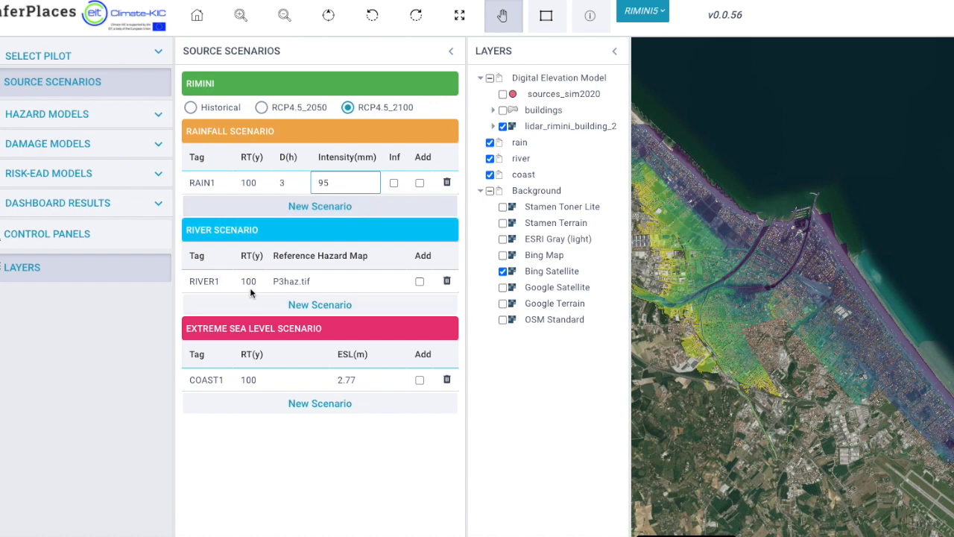
{"action": "left_click", "coordinate": [393, 184]}
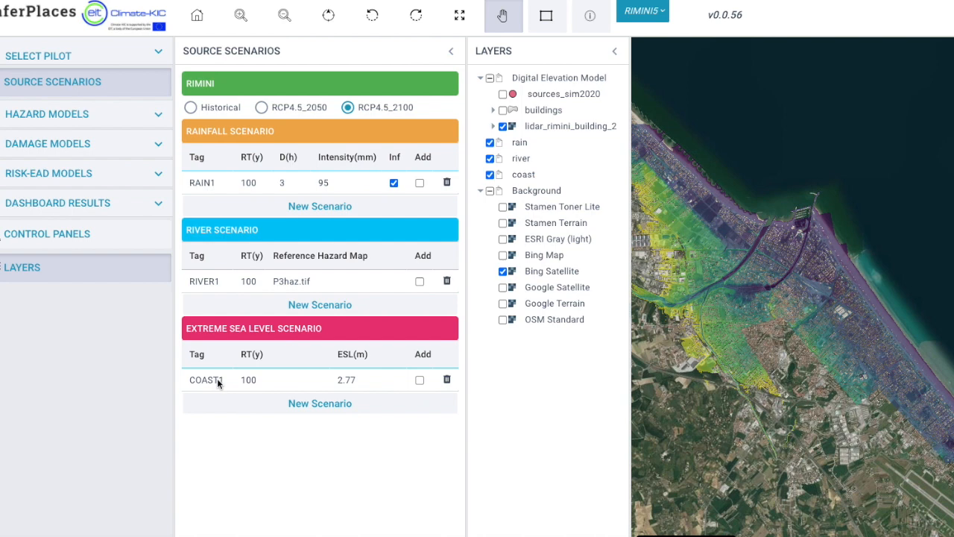
Set COAST1's return period to 100 years and add the RAIN1, RIVER1 and COAST1 scenarios to the job list.
{"action": "left_click", "coordinate": [246, 382]}
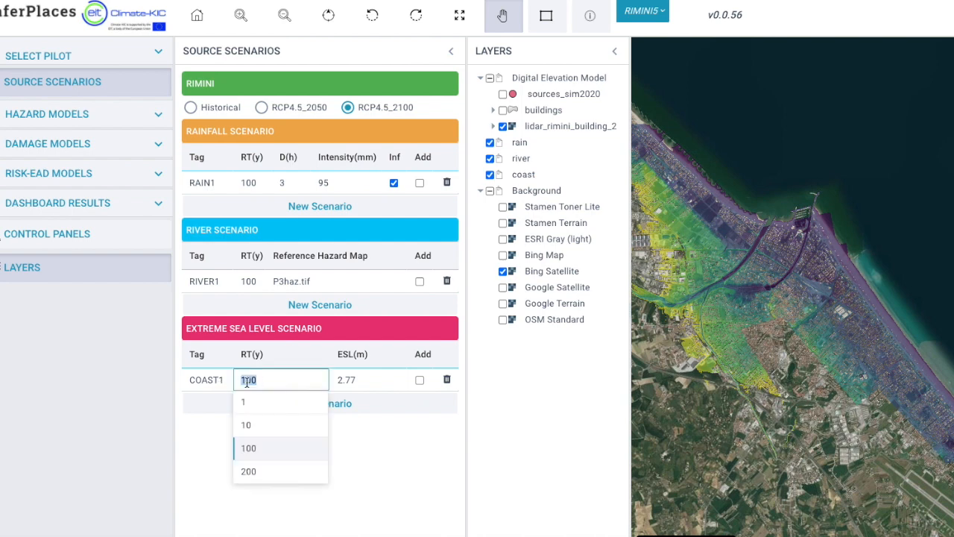
{"action": "left_click", "coordinate": [249, 449]}
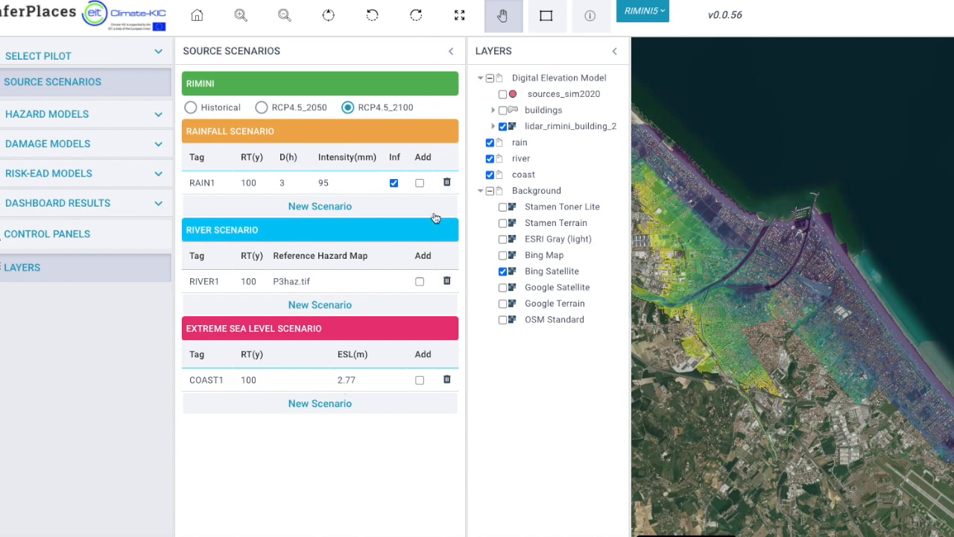
{"action": "left_click", "coordinate": [420, 184]}
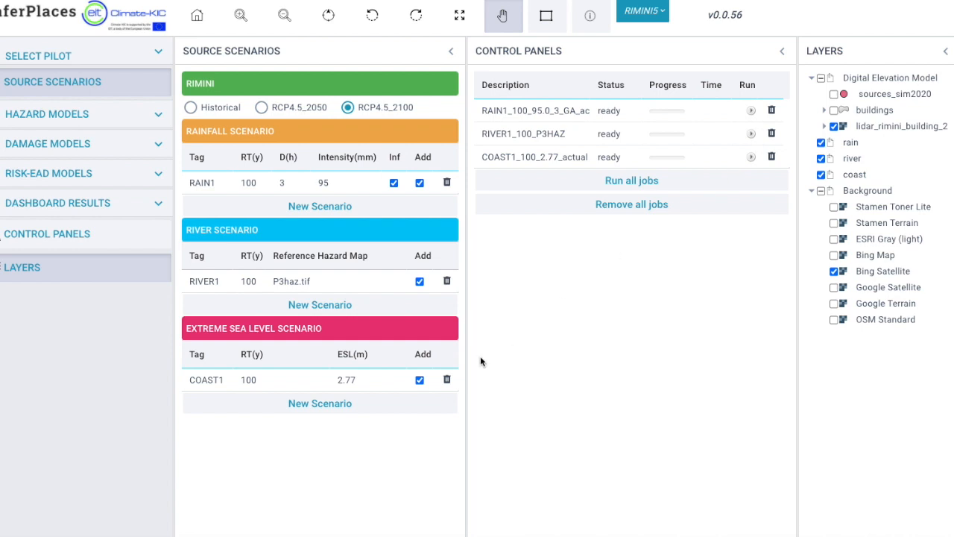
Switch the hazard models' scenario to pmare and back to actual, and look at the mitigation options.
{"action": "left_click", "coordinate": [70, 125]}
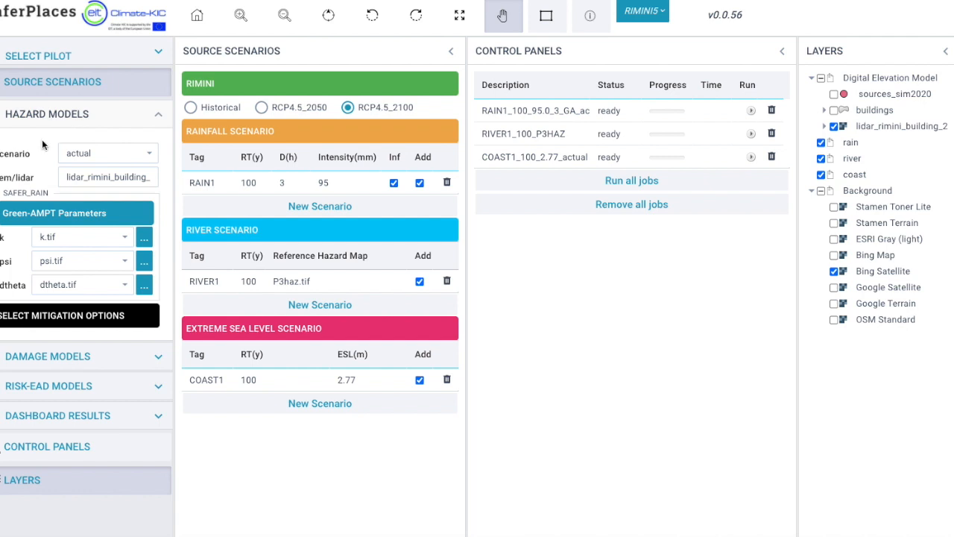
{"action": "left_click", "coordinate": [34, 355]}
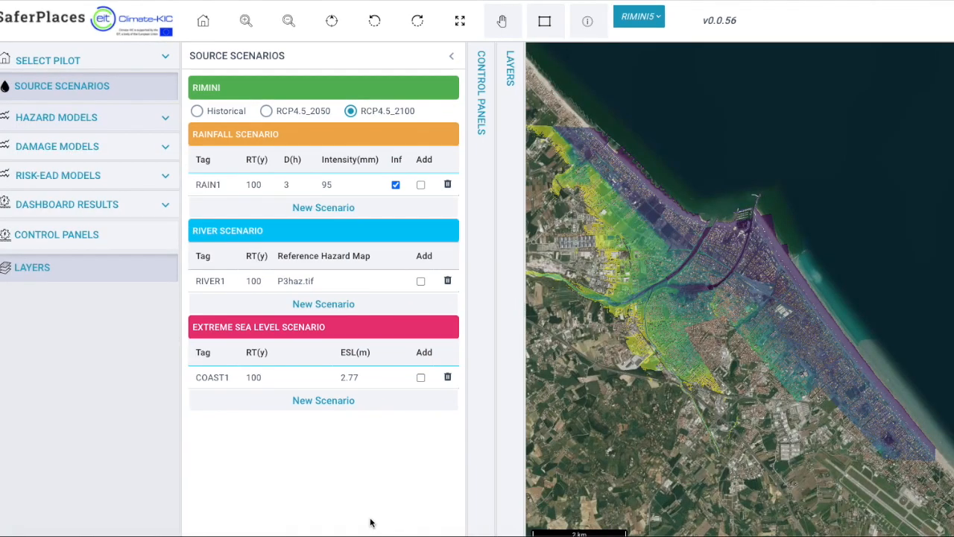
{"action": "left_click", "coordinate": [161, 121]}
{"action": "left_click", "coordinate": [156, 155]}
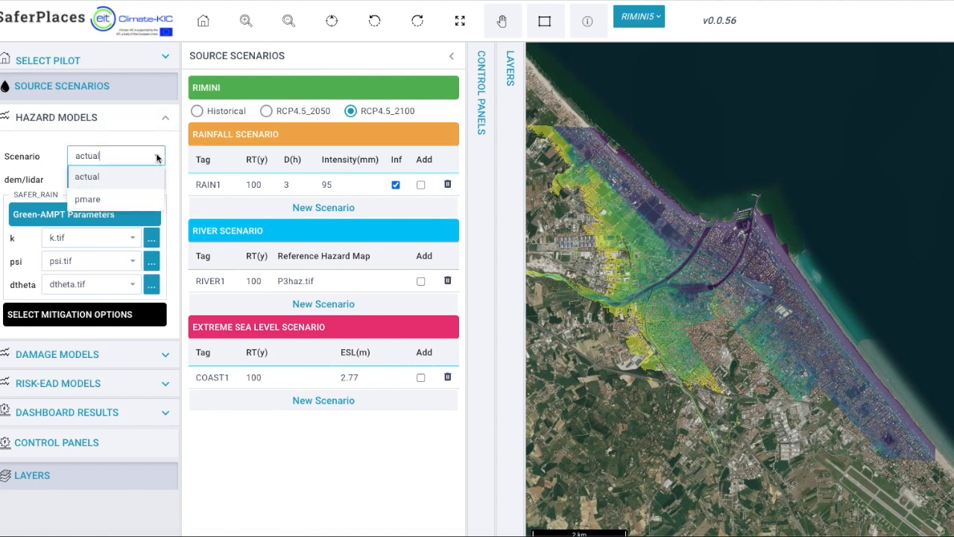
{"action": "left_click", "coordinate": [123, 199]}
{"action": "left_click", "coordinate": [156, 155]}
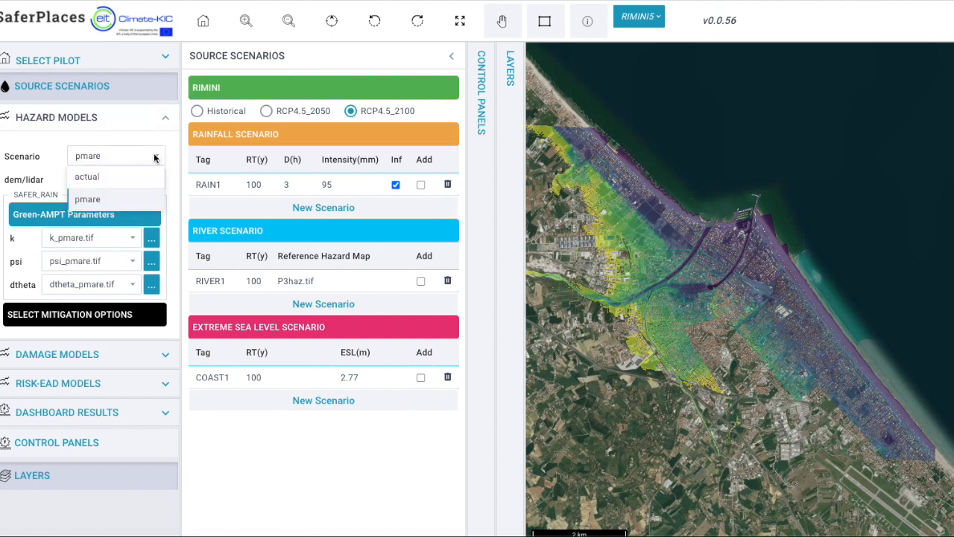
{"action": "left_click", "coordinate": [126, 177]}
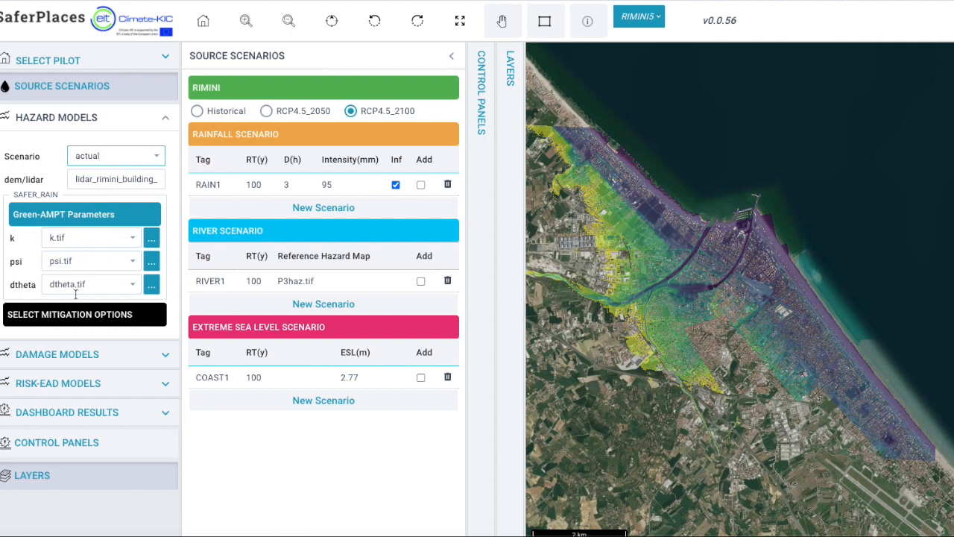
{"action": "left_click", "coordinate": [74, 322]}
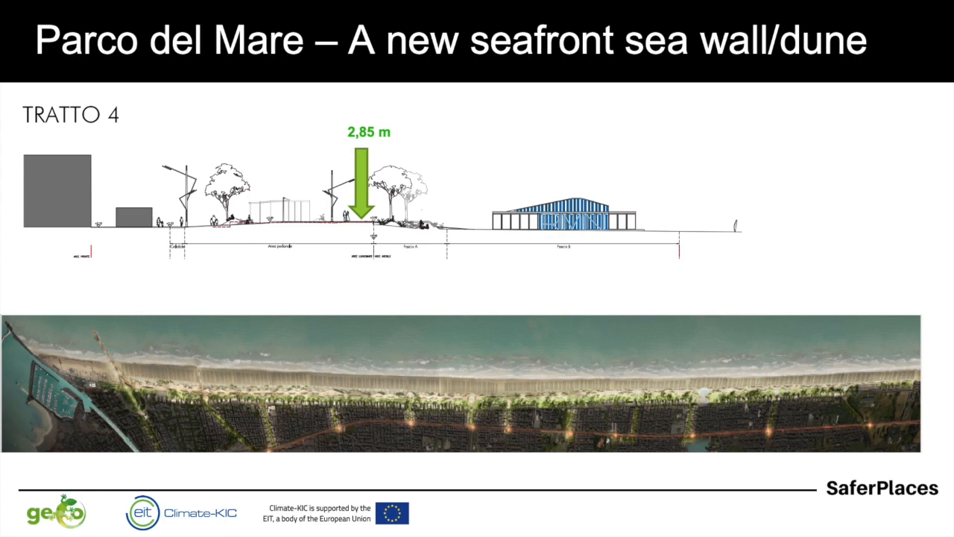
{"action": "key", "text": "Right"}
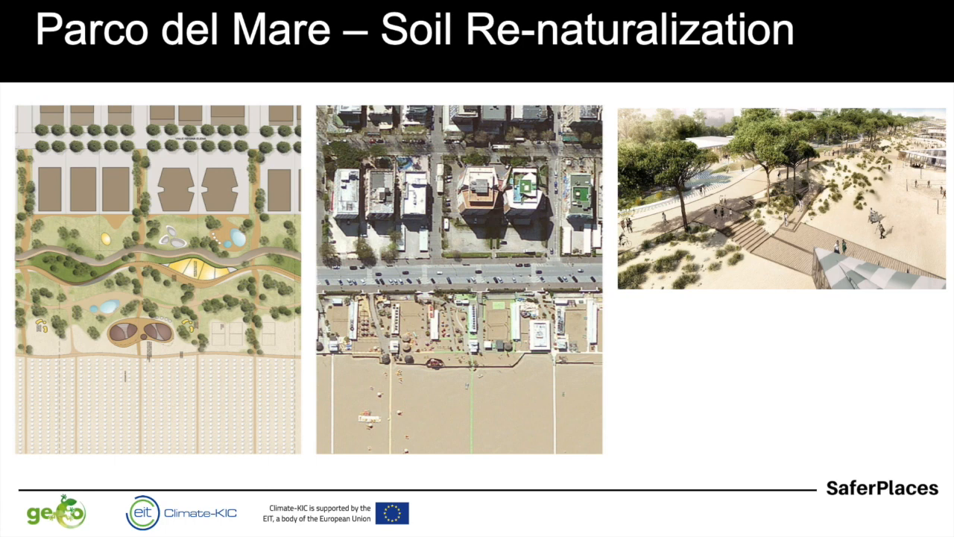
{"action": "key", "text": "Right"}
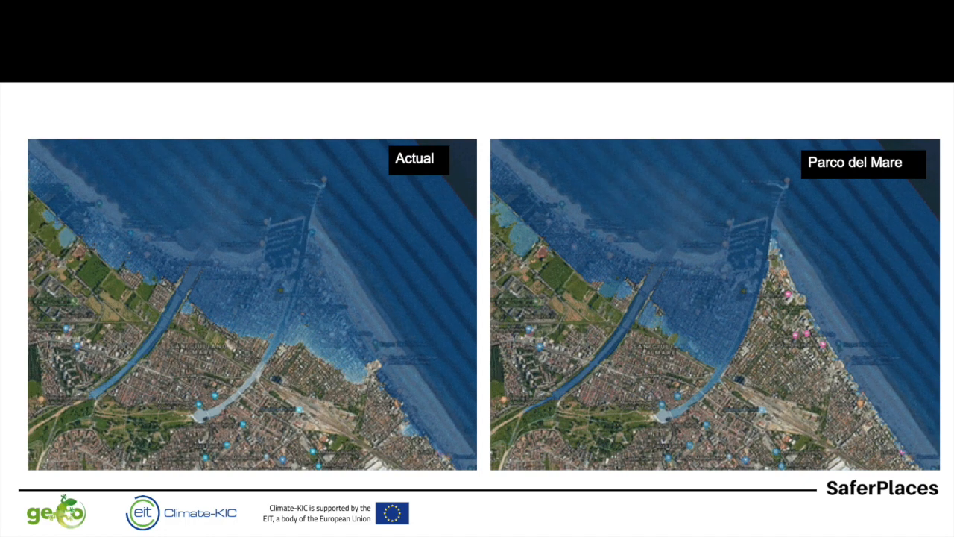
{"action": "key", "text": "Right"}
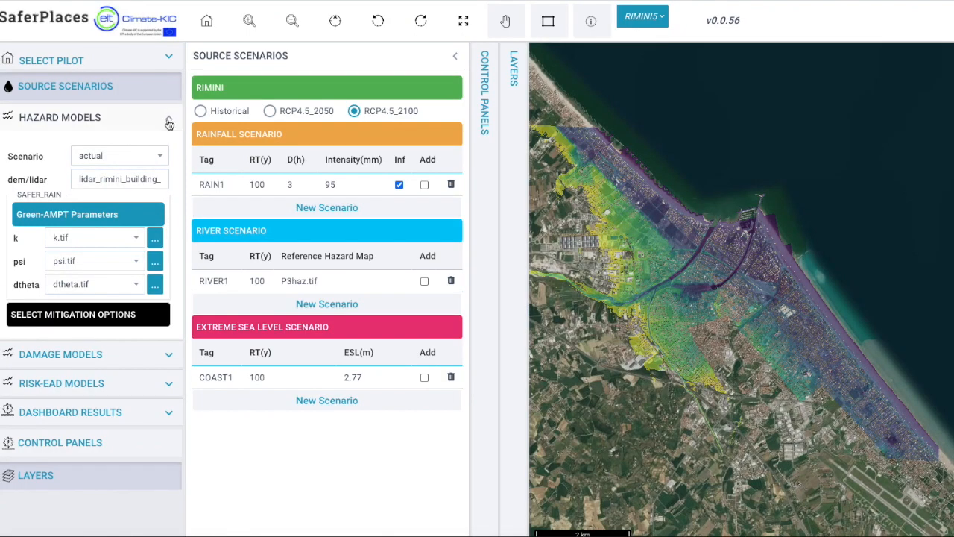
Review the damage models' buildings file and buffer settings, and look into the Risk-EAD models and dashboard results sections.
{"action": "left_click", "coordinate": [168, 117]}
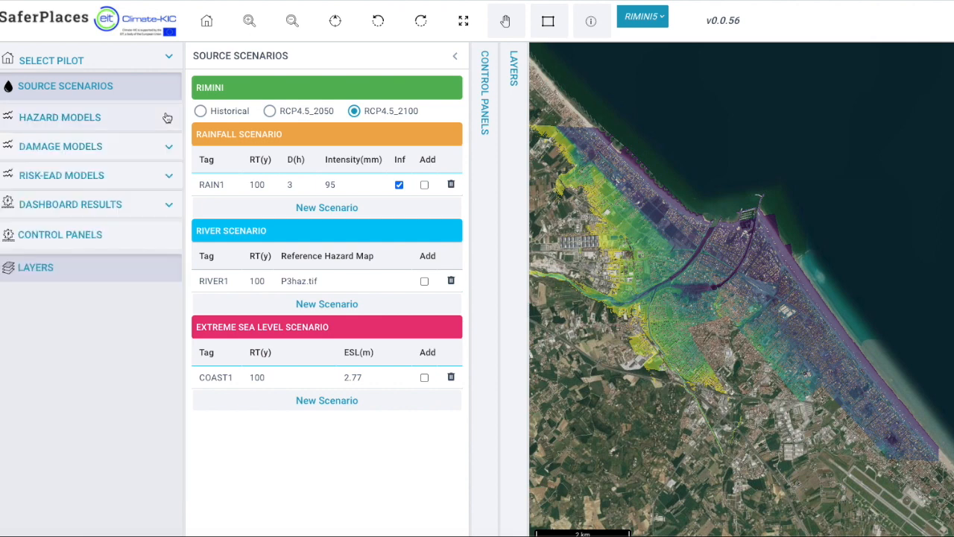
{"action": "left_click", "coordinate": [170, 147]}
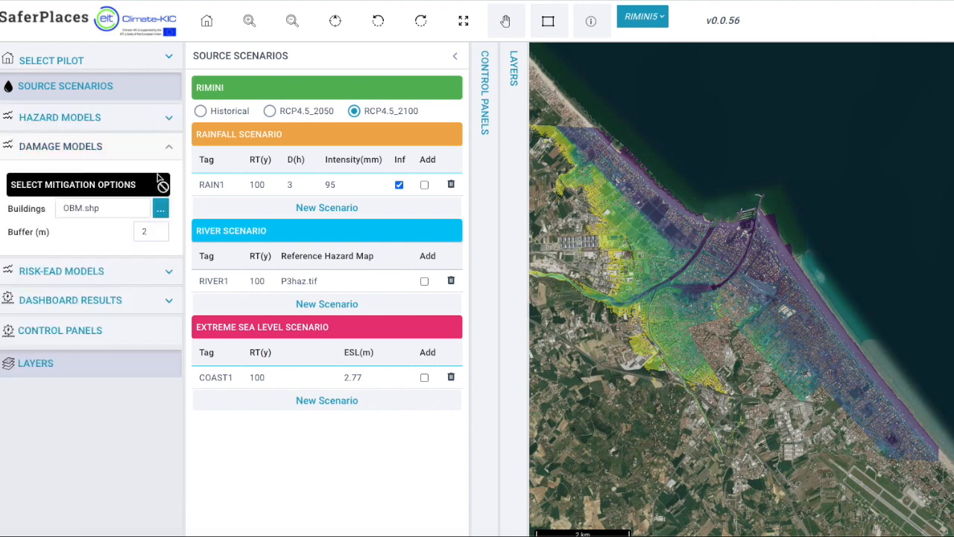
{"action": "left_click", "coordinate": [111, 206]}
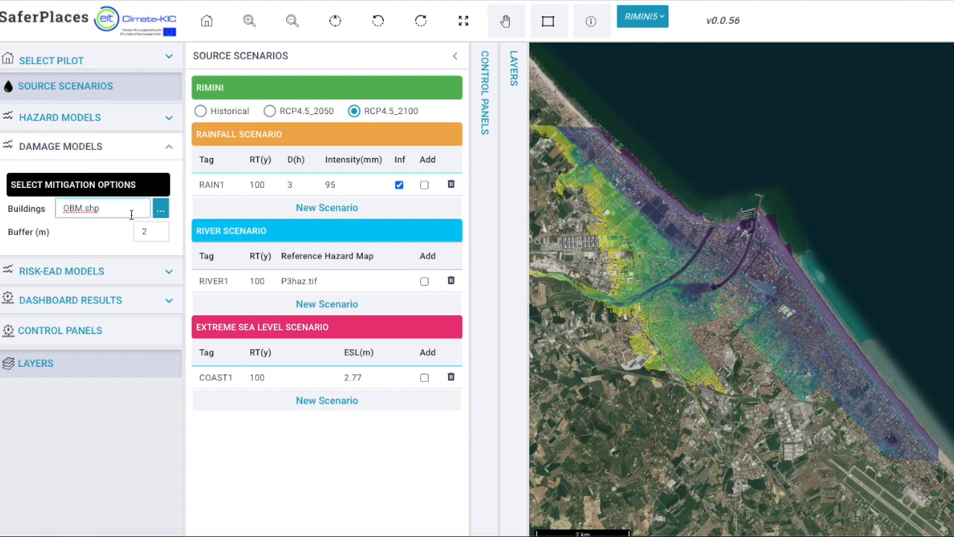
{"action": "left_click", "coordinate": [151, 232]}
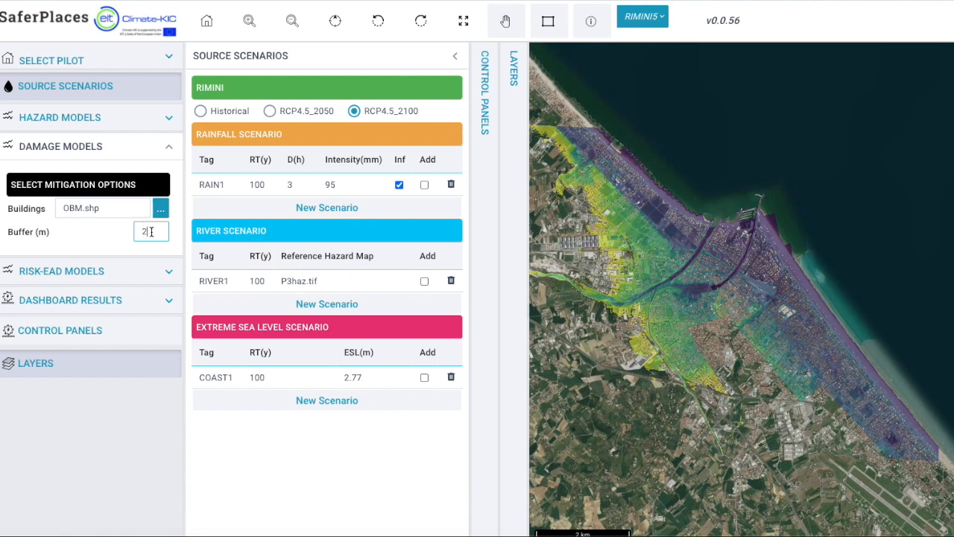
{"action": "left_click", "coordinate": [105, 193]}
{"action": "left_click", "coordinate": [170, 275]}
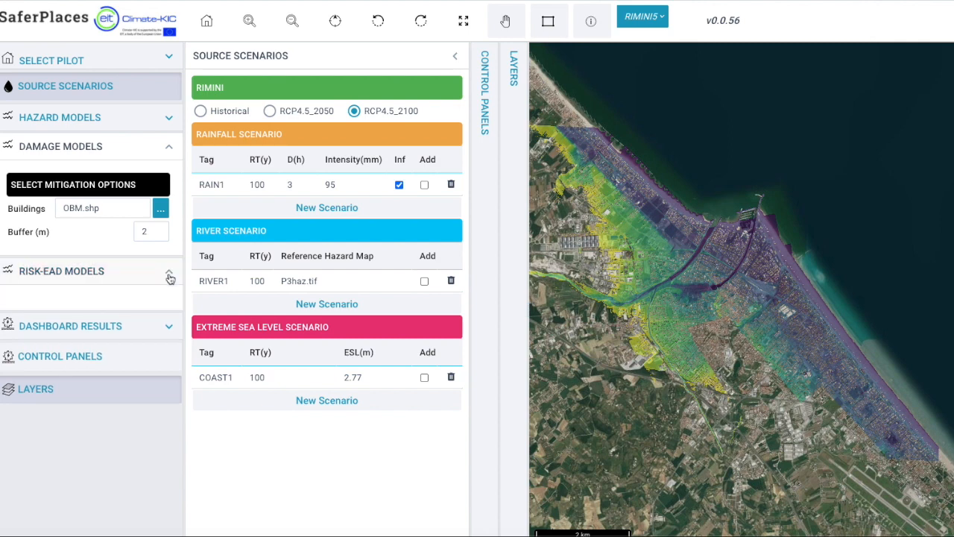
{"action": "left_click", "coordinate": [169, 331]}
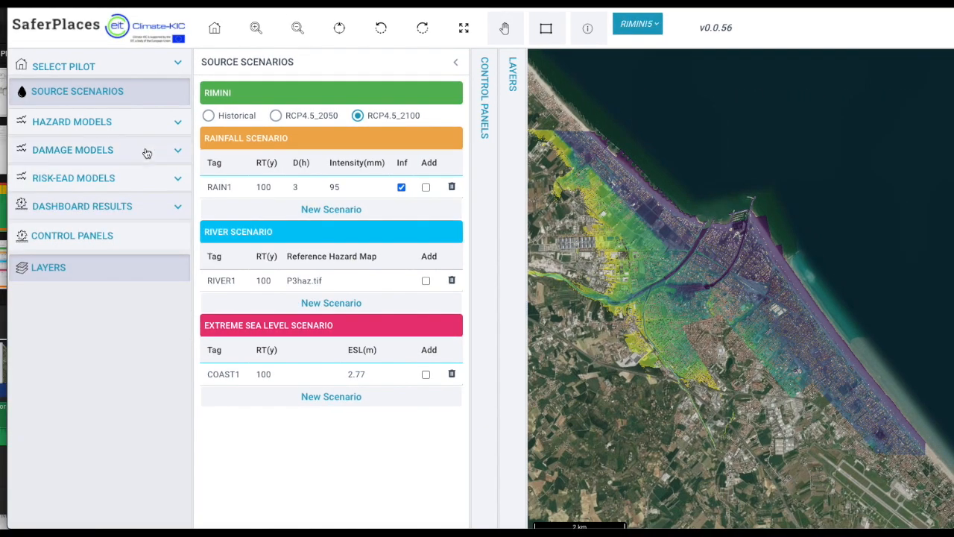
Add the RAIN1, RIVER1 and COAST1 scenarios to the job list and run all jobs.
{"action": "left_click", "coordinate": [161, 99]}
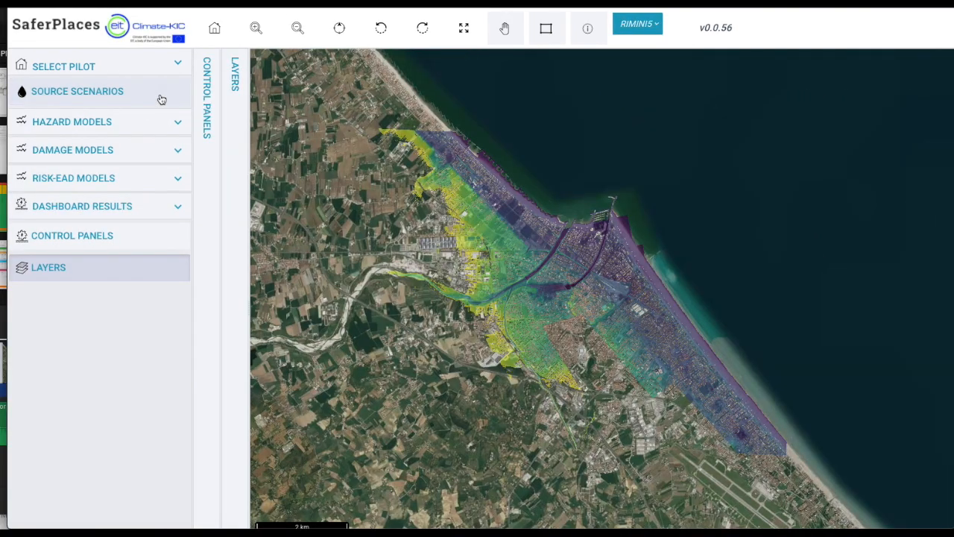
{"action": "left_click", "coordinate": [161, 100]}
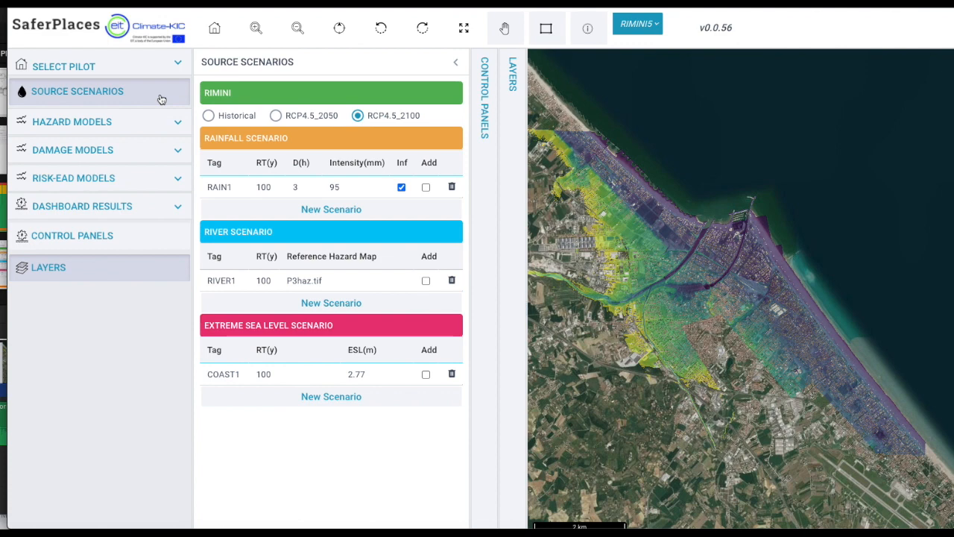
{"action": "left_click", "coordinate": [426, 187]}
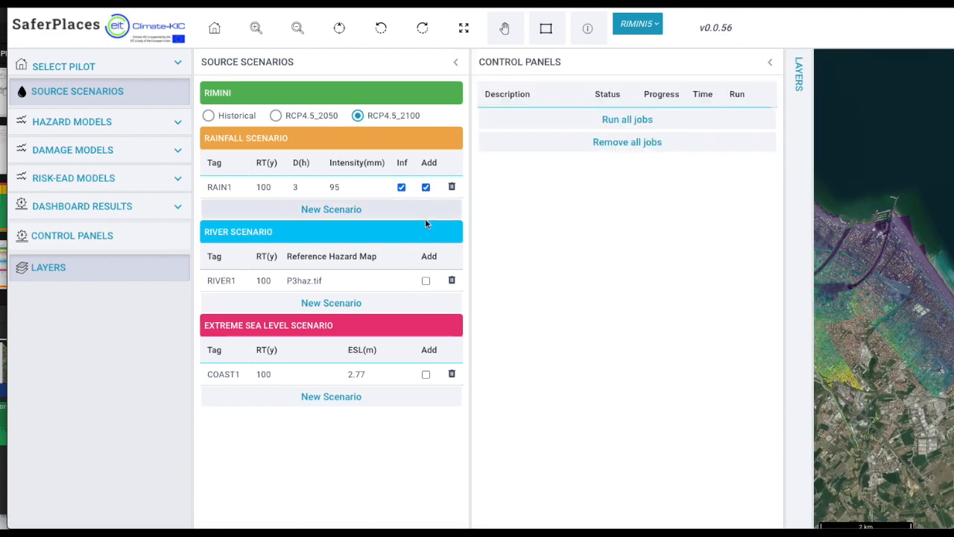
{"action": "left_click", "coordinate": [426, 281]}
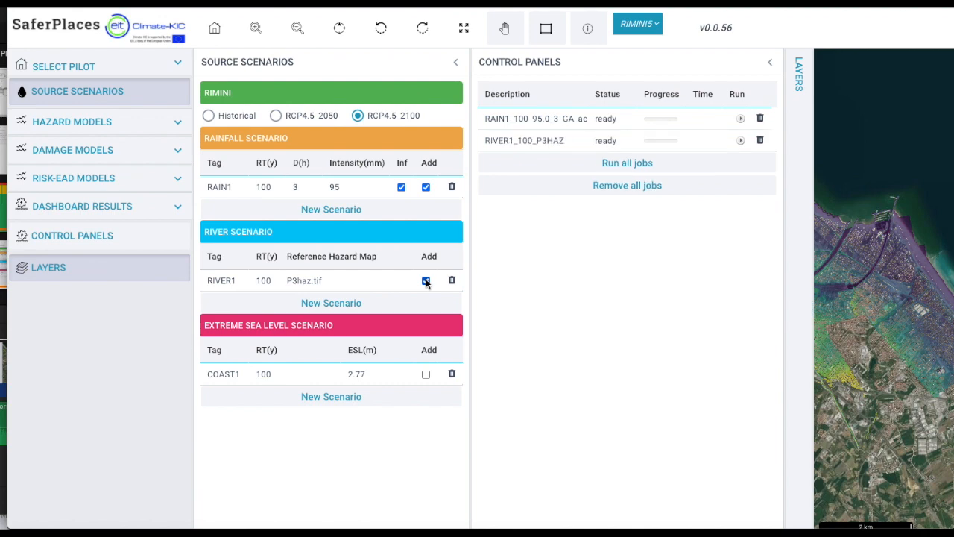
{"action": "left_click", "coordinate": [426, 375]}
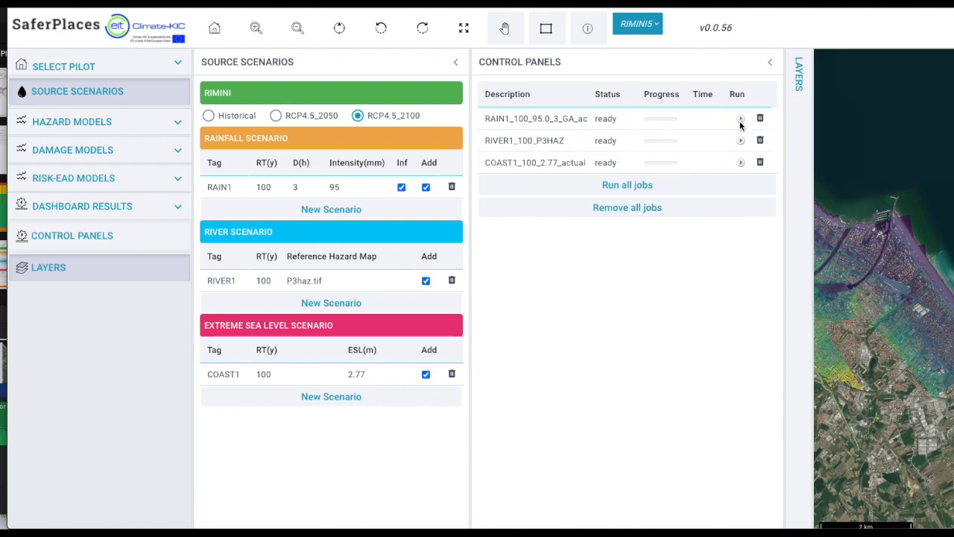
{"action": "left_click", "coordinate": [644, 187]}
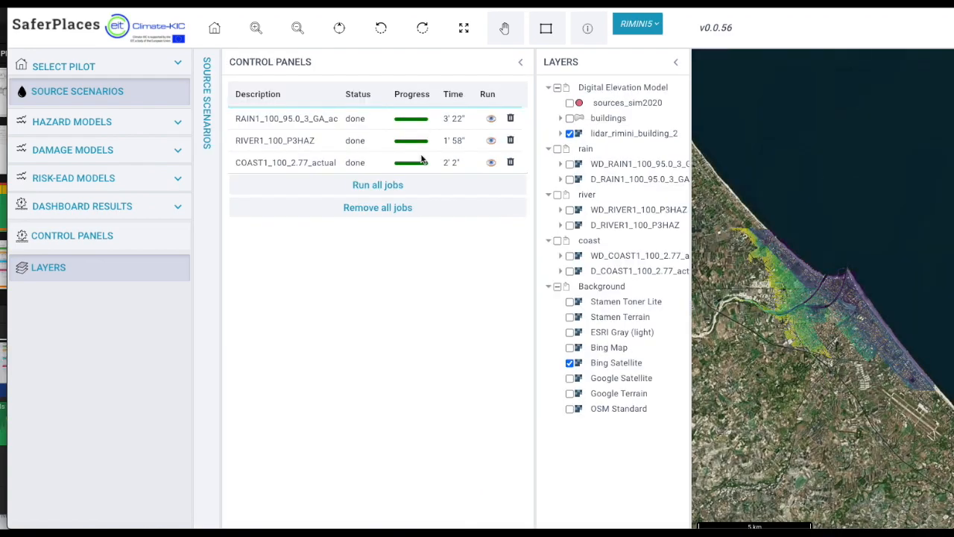
Display the RAIN1, RIVER1 and COAST1 water depth (WD) layers one at a time over the Rimini map.
{"action": "left_click", "coordinate": [283, 163]}
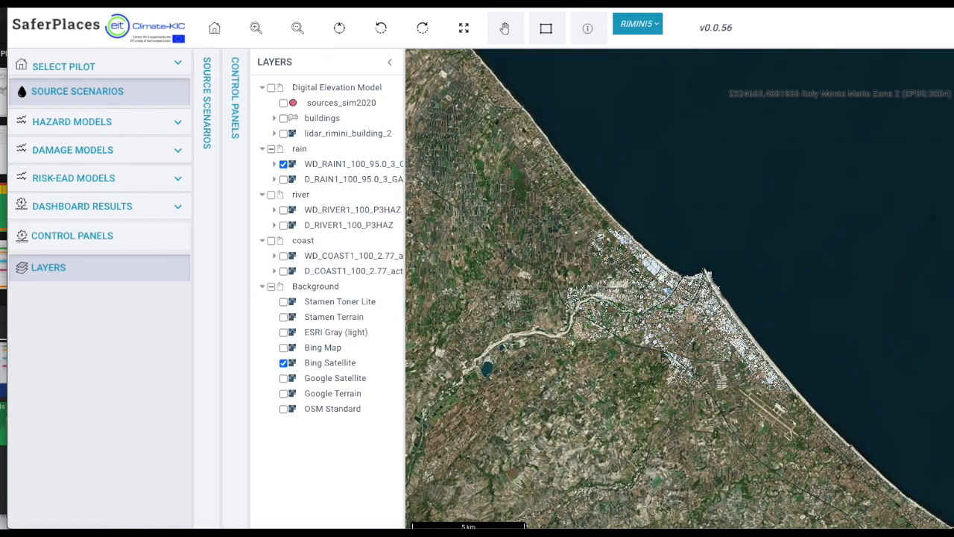
{"action": "scroll", "coordinate": [680, 307], "scroll_direction": "up", "scroll_amount": 1}
{"action": "scroll", "coordinate": [680, 307], "scroll_direction": "up", "scroll_amount": 1}
{"action": "left_click", "coordinate": [284, 163]}
{"action": "left_click", "coordinate": [283, 209]}
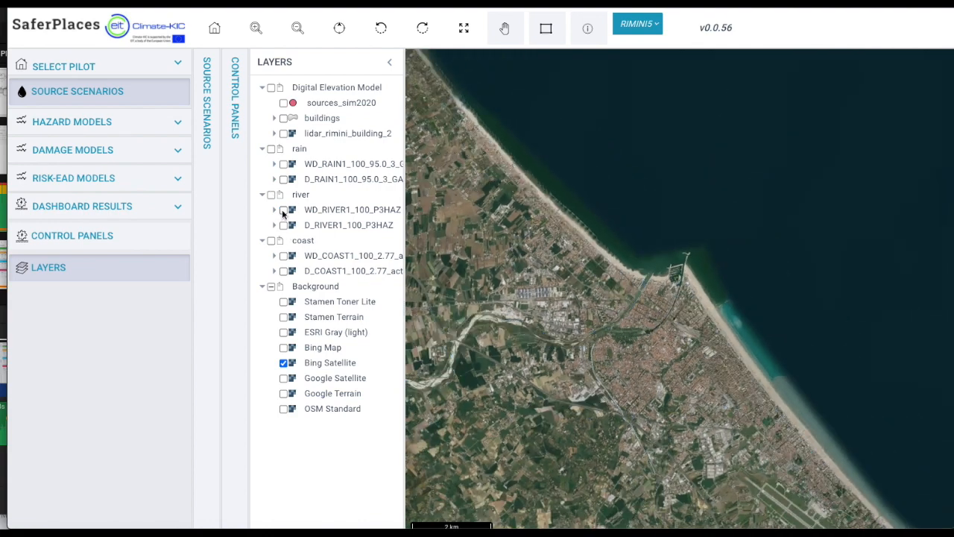
{"action": "left_click", "coordinate": [283, 209]}
{"action": "left_click", "coordinate": [284, 256]}
{"action": "scroll", "coordinate": [683, 322], "scroll_direction": "up", "scroll_amount": 2}
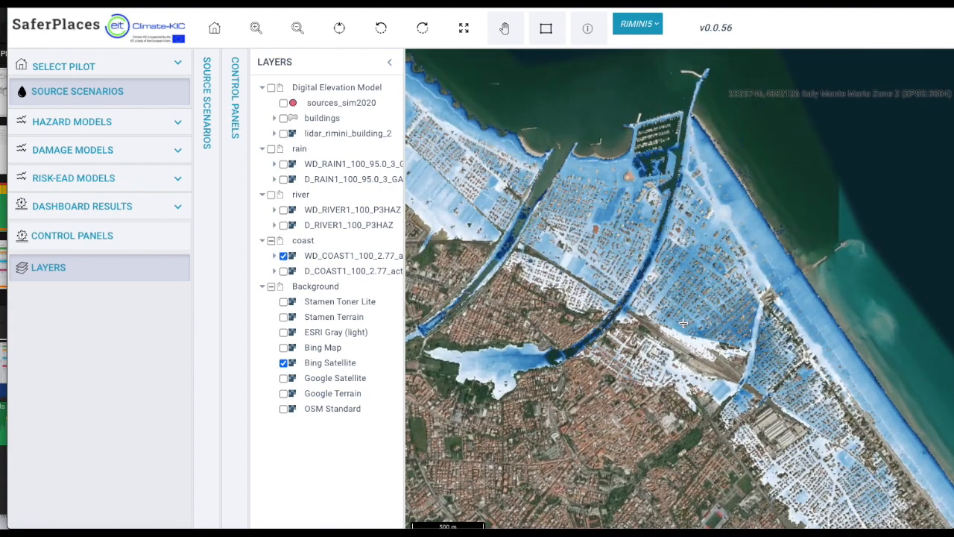
{"action": "left_click", "coordinate": [284, 255]}
Display the RAIN1 damage and water depth layers together and inspect the buildings around the city centre.
{"action": "left_click", "coordinate": [283, 179]}
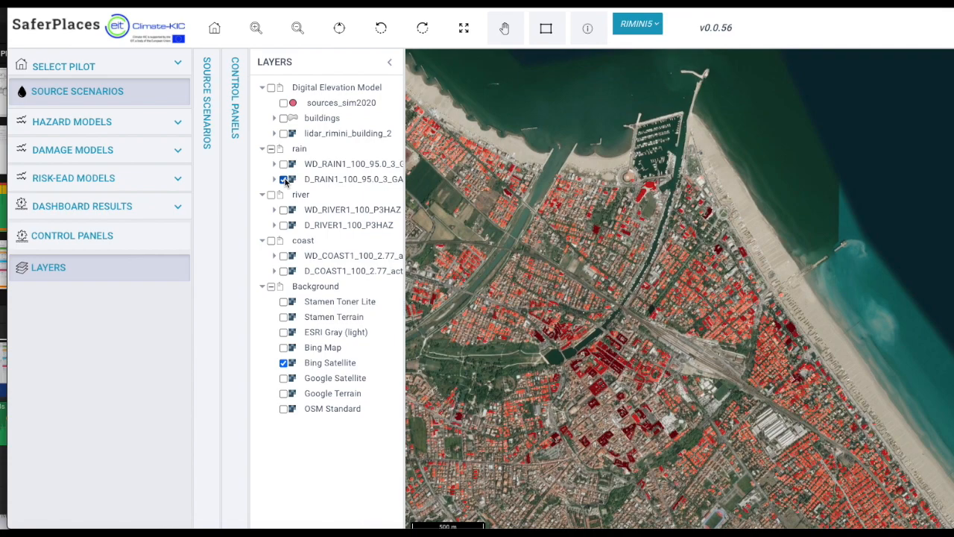
{"action": "left_click", "coordinate": [284, 164]}
{"action": "scroll", "coordinate": [620, 378], "scroll_direction": "up", "scroll_amount": 2}
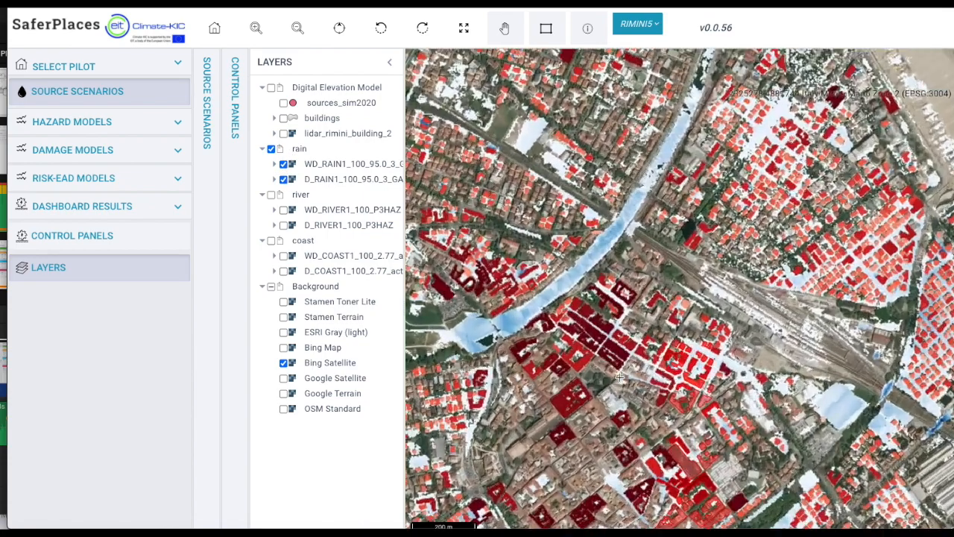
Replace the rain layers with WD_RIVER1_100_P3HAZ and D_RIVER1_100_P3HAZ and inspect the flooded district near the beach.
{"action": "left_click", "coordinate": [283, 179]}
{"action": "left_click", "coordinate": [283, 164]}
{"action": "left_click", "coordinate": [284, 210]}
{"action": "left_click", "coordinate": [283, 225]}
{"action": "scroll", "coordinate": [780, 192], "scroll_direction": "down", "scroll_amount": 2}
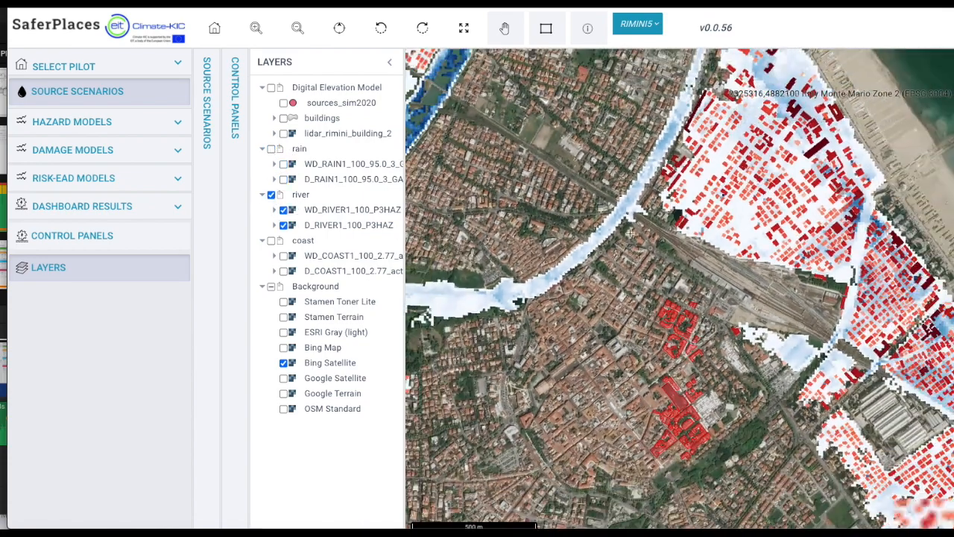
{"action": "scroll", "coordinate": [780, 191], "scroll_direction": "up", "scroll_amount": 2}
Query the river scenario's damage and water depth values at a flooded building with the information tool.
{"action": "left_click", "coordinate": [587, 28]}
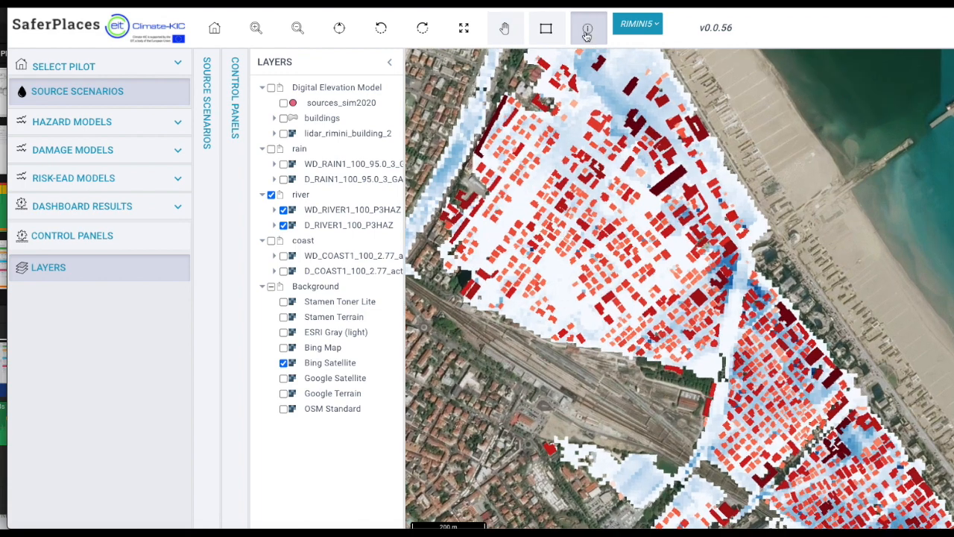
{"action": "left_click", "coordinate": [559, 159]}
{"action": "left_click", "coordinate": [585, 179]}
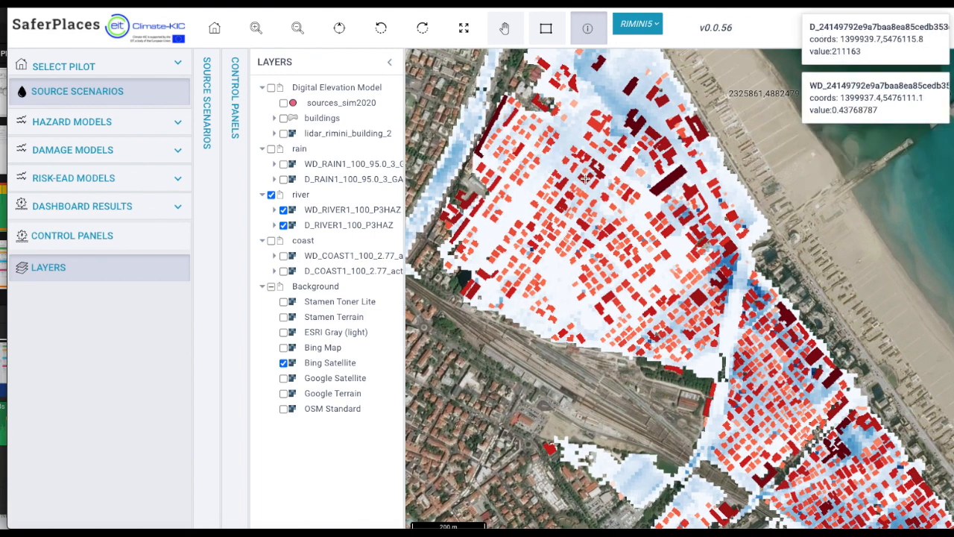
Hide the river layer group and display the coast group's WD_COAST1 and D_COAST1 layers across the Rimini seafront.
{"action": "left_click", "coordinate": [271, 194]}
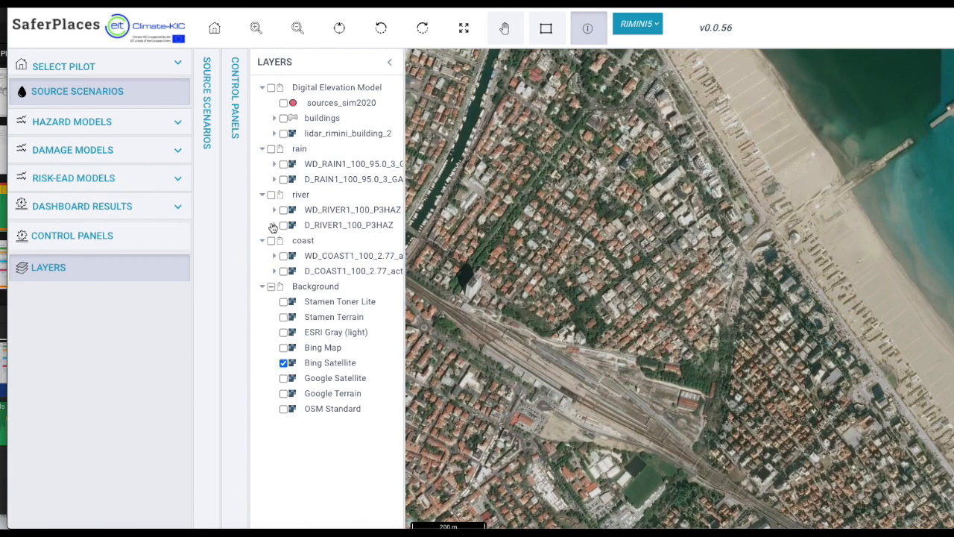
{"action": "left_click", "coordinate": [272, 240]}
{"action": "scroll", "coordinate": [642, 293], "scroll_direction": "down", "scroll_amount": 2}
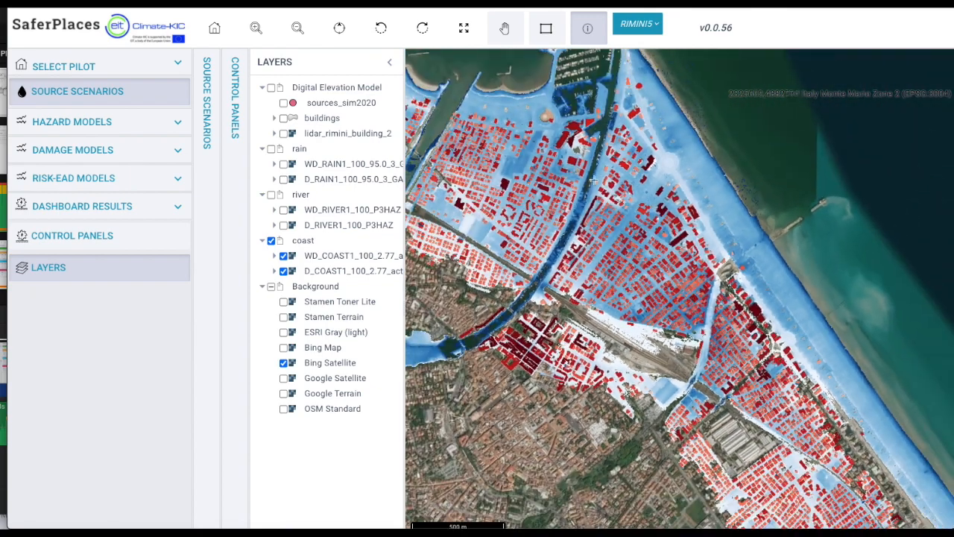
{"action": "scroll", "coordinate": [490, 164], "scroll_direction": "down", "scroll_amount": 2}
Query the coast scenario's values with the information tool at a flooded building northwest along the Rimini coast.
{"action": "left_click", "coordinate": [505, 28]}
{"action": "left_click_drag", "start_coordinate": [504, 209], "coordinate": [741, 283]}
{"action": "left_click_drag", "start_coordinate": [561, 172], "coordinate": [681, 388]}
{"action": "scroll", "coordinate": [559, 251], "scroll_direction": "up", "scroll_amount": 2}
{"action": "scroll", "coordinate": [559, 251], "scroll_direction": "up", "scroll_amount": 5}
{"action": "left_click", "coordinate": [588, 28]}
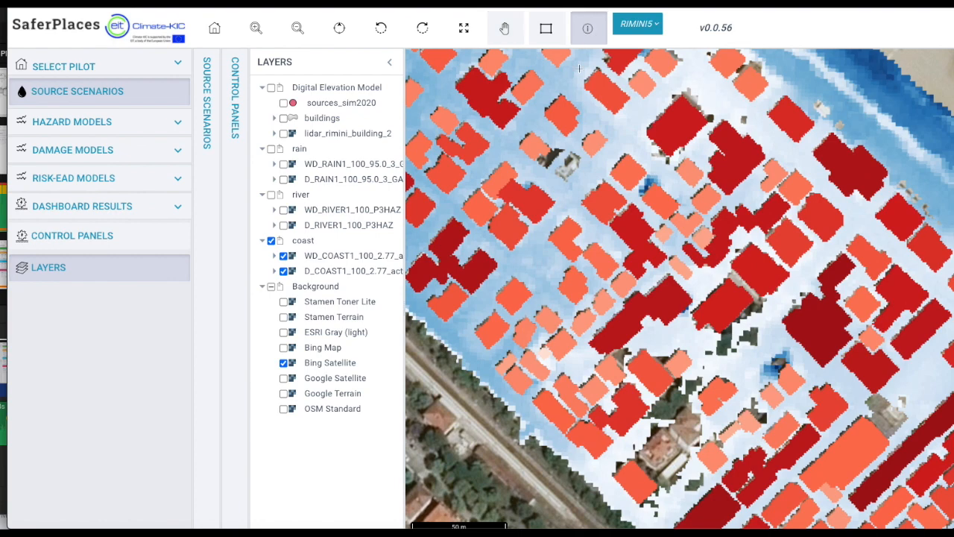
{"action": "left_click", "coordinate": [566, 236]}
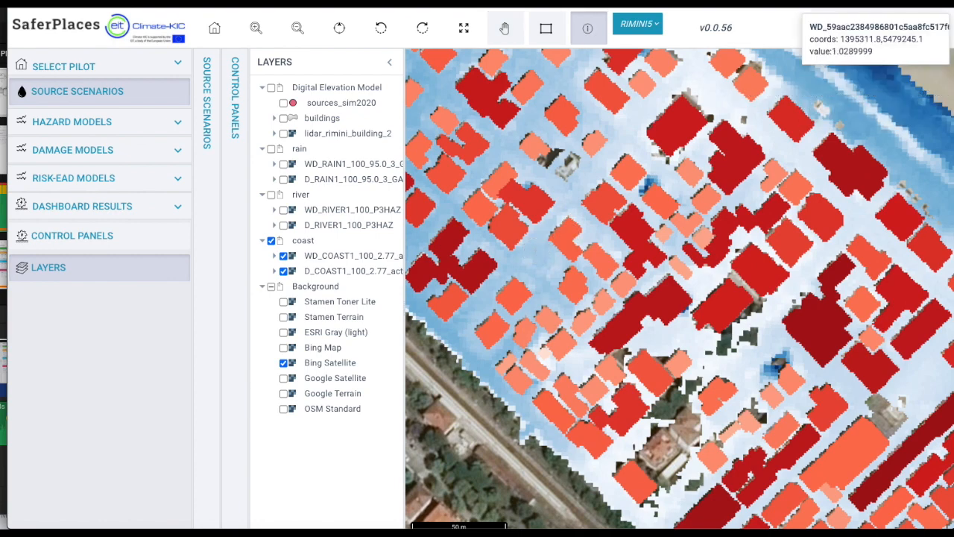
Download the WD_COAST1 water depth layer as a TIFF image into the Downloads folder.
{"action": "scroll", "coordinate": [566, 236], "scroll_direction": "down", "scroll_amount": 3}
{"action": "right_click", "coordinate": [360, 261]}
{"action": "left_click", "coordinate": [383, 348]}
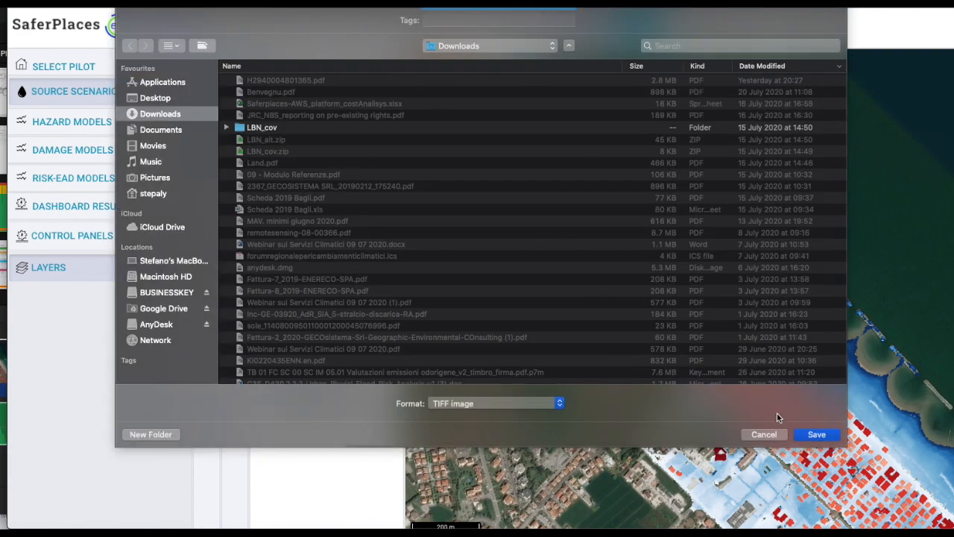
{"action": "left_click", "coordinate": [801, 435]}
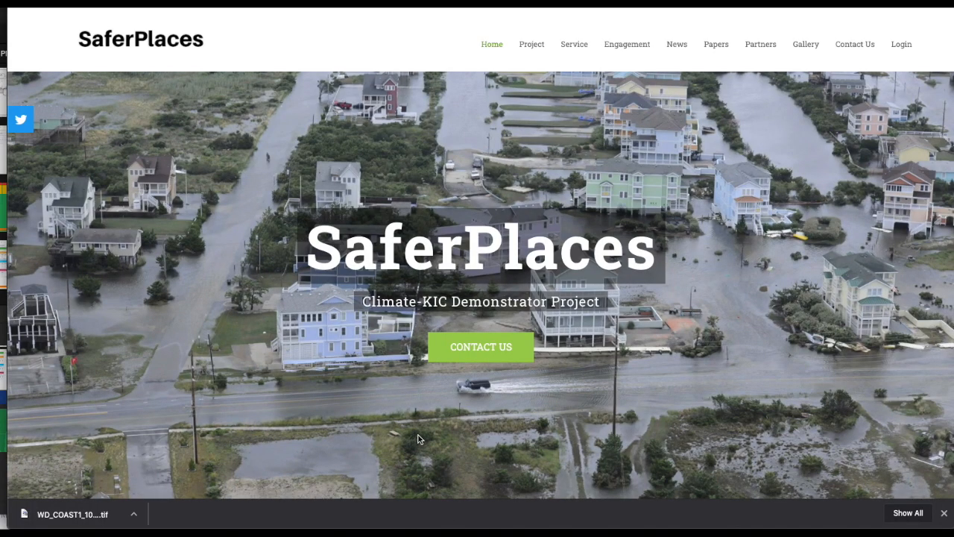
Switch to the SaferPlaces project website and review its project, service and engagement sections.
{"action": "scroll", "coordinate": [418, 439], "scroll_direction": "down", "scroll_amount": 5}
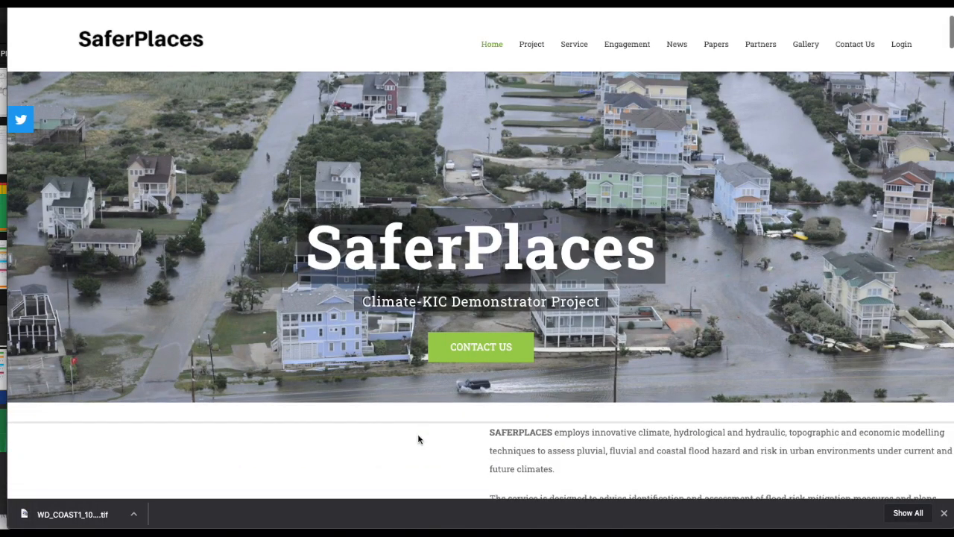
{"action": "scroll", "coordinate": [418, 440], "scroll_direction": "down", "scroll_amount": 5}
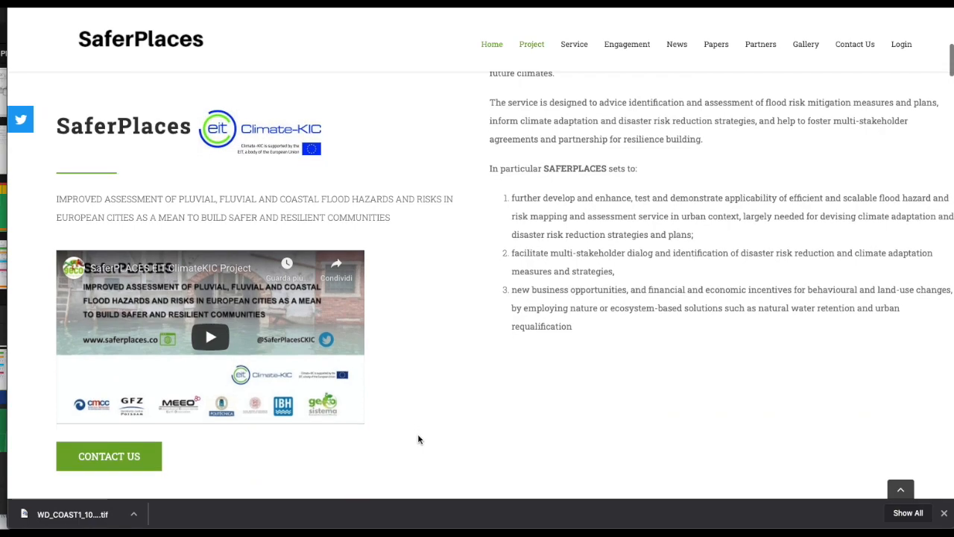
{"action": "scroll", "coordinate": [418, 439], "scroll_direction": "down", "scroll_amount": 8}
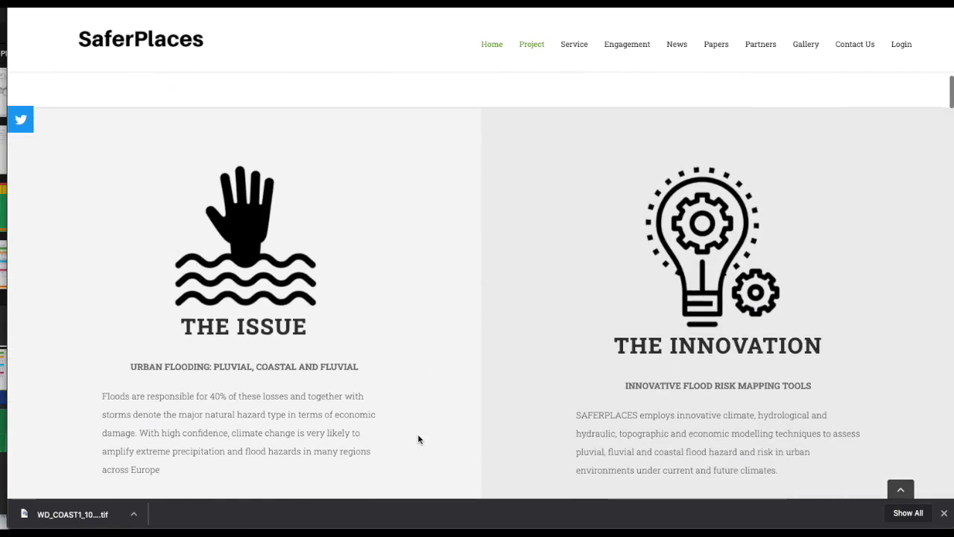
{"action": "scroll", "coordinate": [418, 439], "scroll_direction": "down", "scroll_amount": 15}
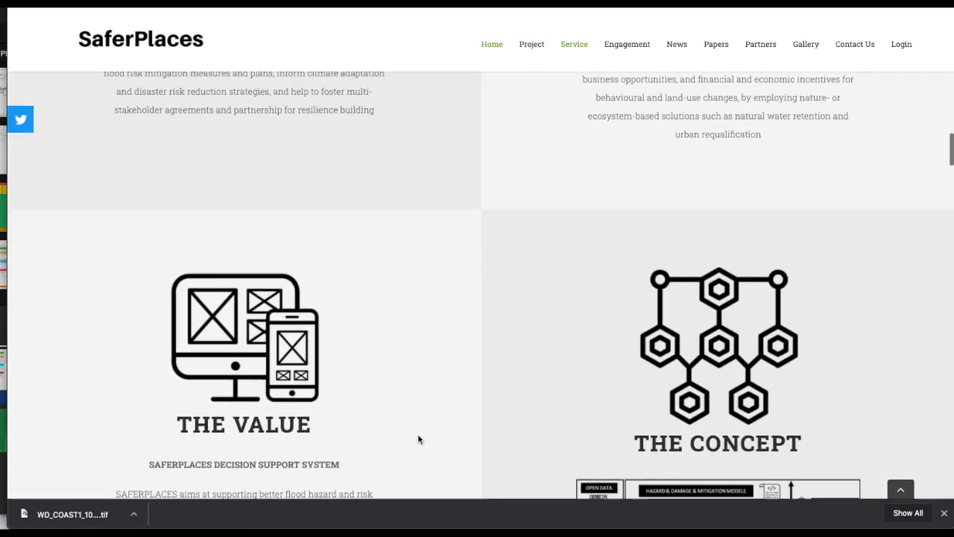
{"action": "scroll", "coordinate": [418, 439], "scroll_direction": "down", "scroll_amount": 9}
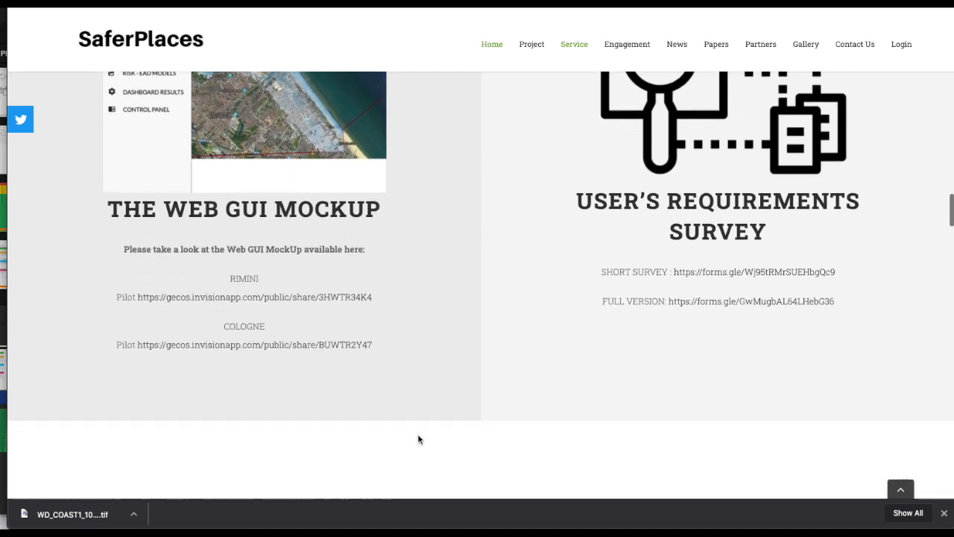
{"action": "scroll", "coordinate": [419, 440], "scroll_direction": "down", "scroll_amount": 5}
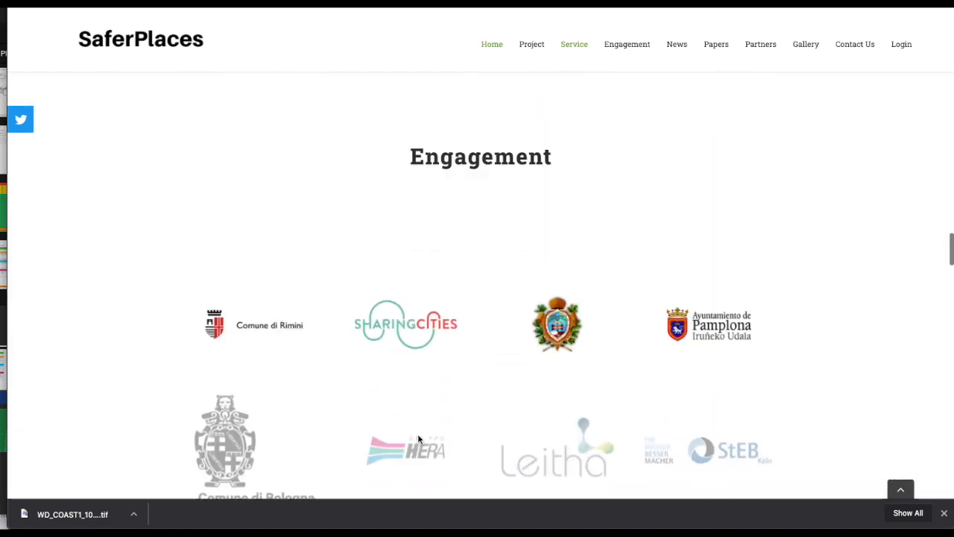
Read the website's News section and the list of flood hazard and damage publications under Papers.
{"action": "scroll", "coordinate": [419, 439], "scroll_direction": "down", "scroll_amount": 4}
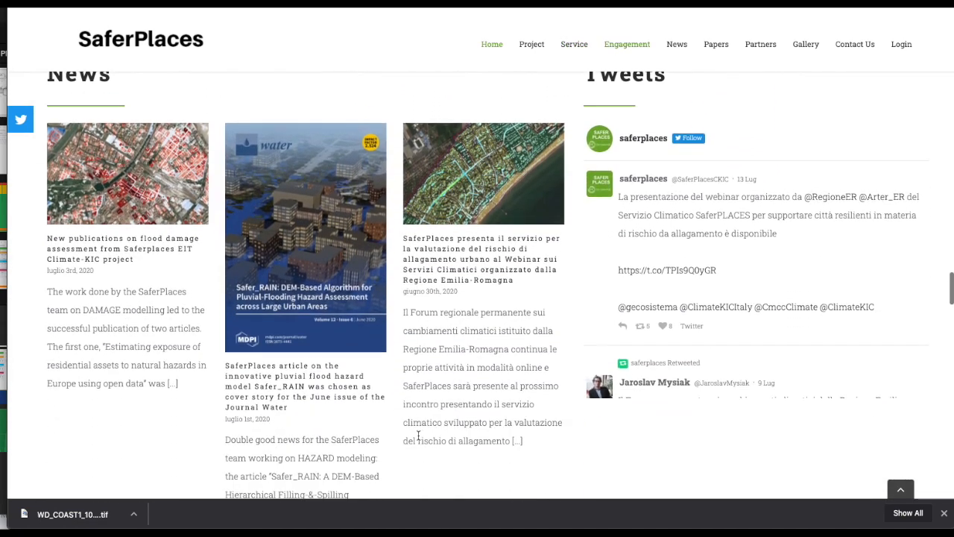
{"action": "scroll", "coordinate": [418, 439], "scroll_direction": "up", "scroll_amount": 1}
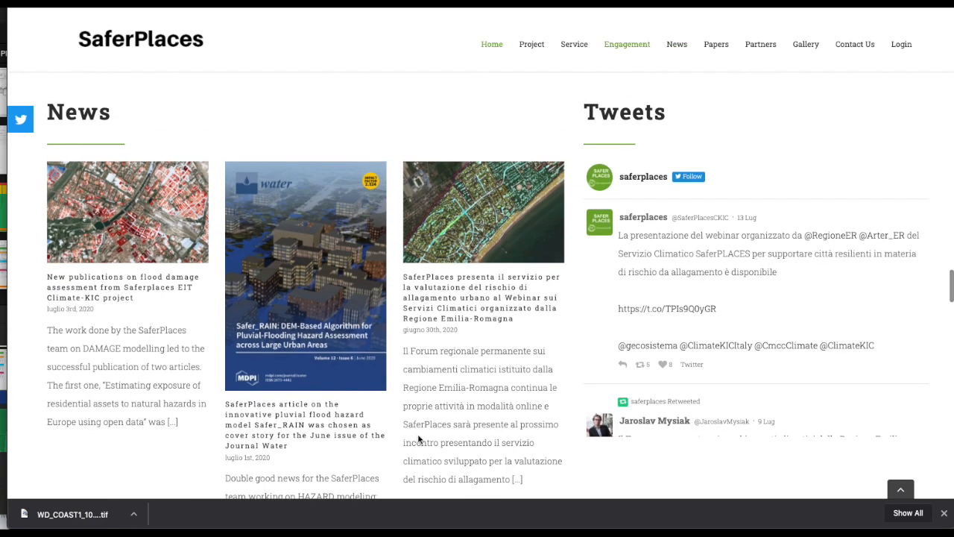
{"action": "scroll", "coordinate": [418, 440], "scroll_direction": "down", "scroll_amount": 10}
{"action": "scroll", "coordinate": [418, 439], "scroll_direction": "down", "scroll_amount": 6}
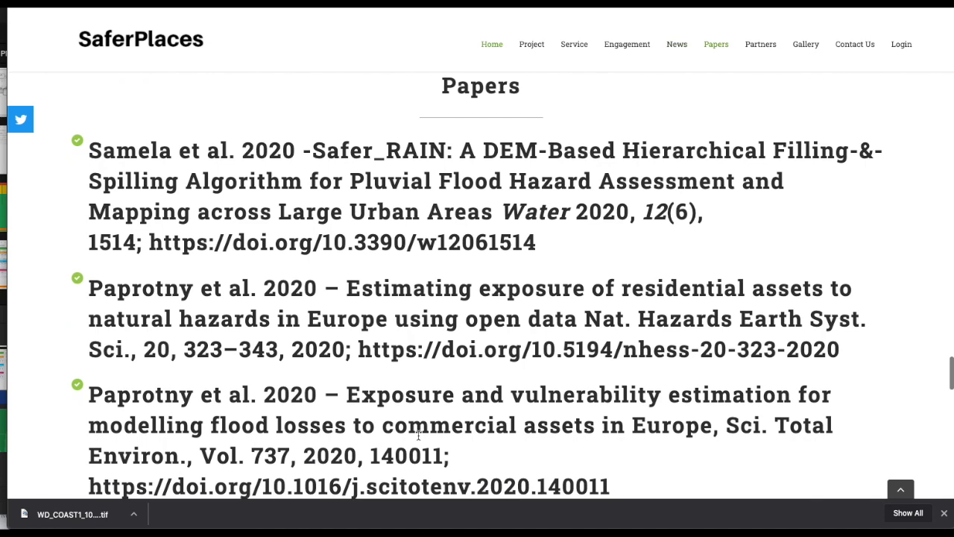
{"action": "scroll", "coordinate": [418, 439], "scroll_direction": "down", "scroll_amount": 1}
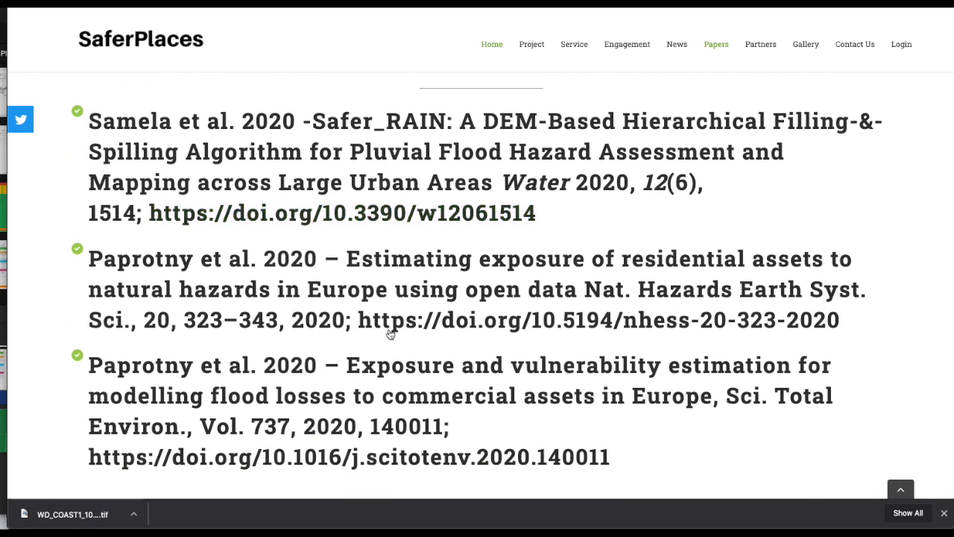
{"action": "scroll", "coordinate": [401, 326], "scroll_direction": "down", "scroll_amount": 1}
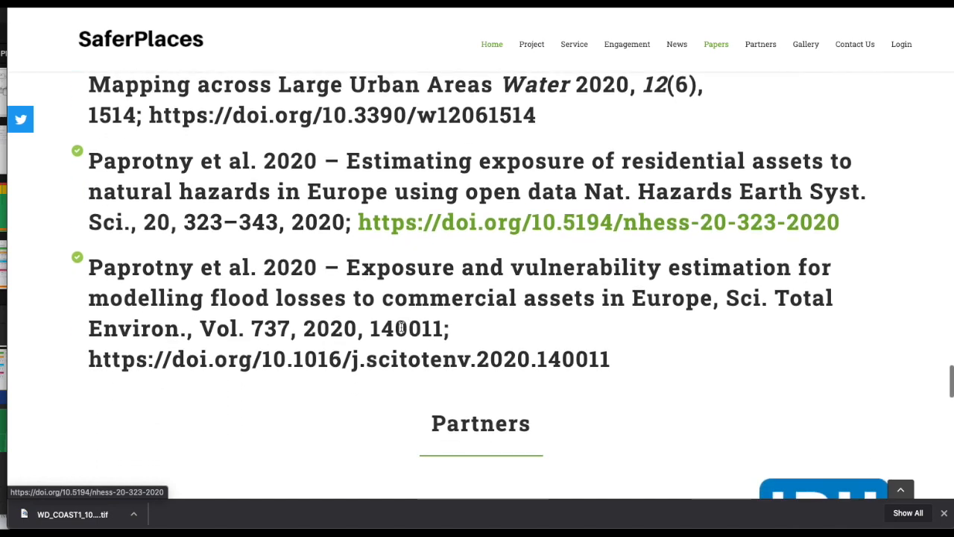
{"action": "scroll", "coordinate": [409, 362], "scroll_direction": "up", "scroll_amount": 1}
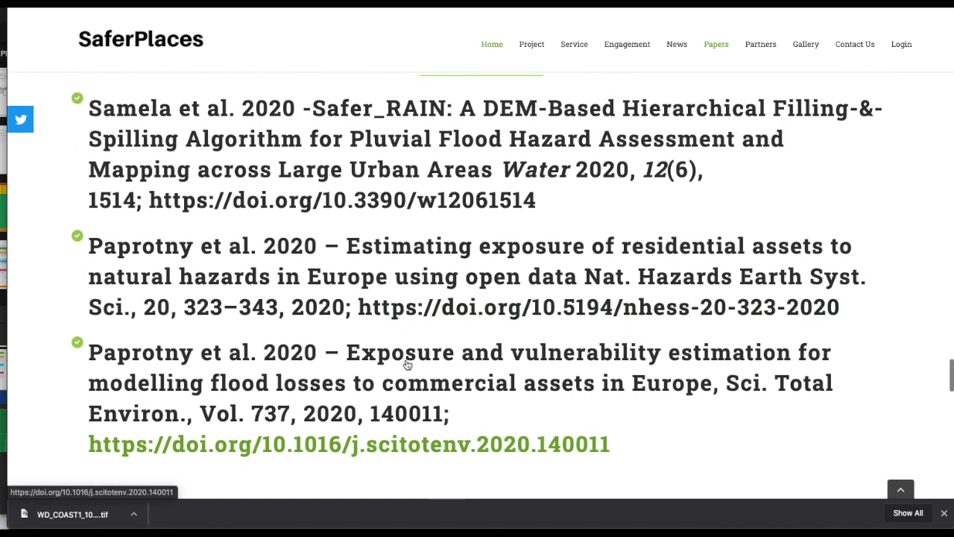